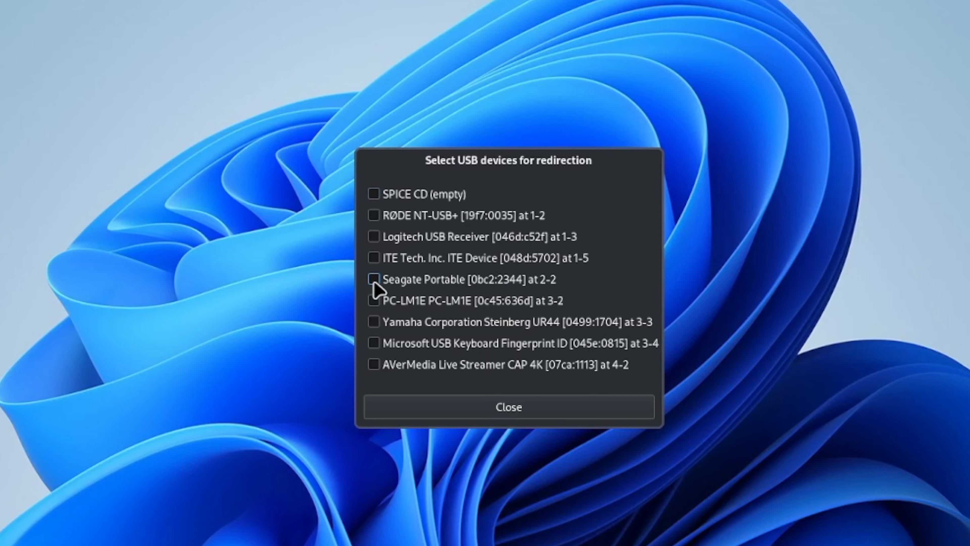
Step: Redirect the Seagate Portable USB device to the virtual machine and check the contents of Local Disk (F:) in File Explorer
{"action": "left_click", "coordinate": [538, 274]}
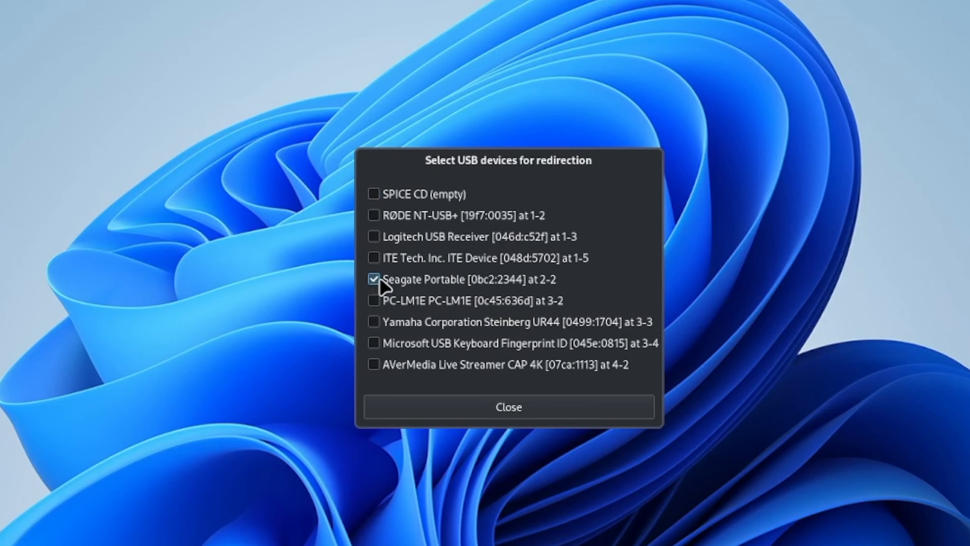
{"action": "left_click", "coordinate": [524, 412]}
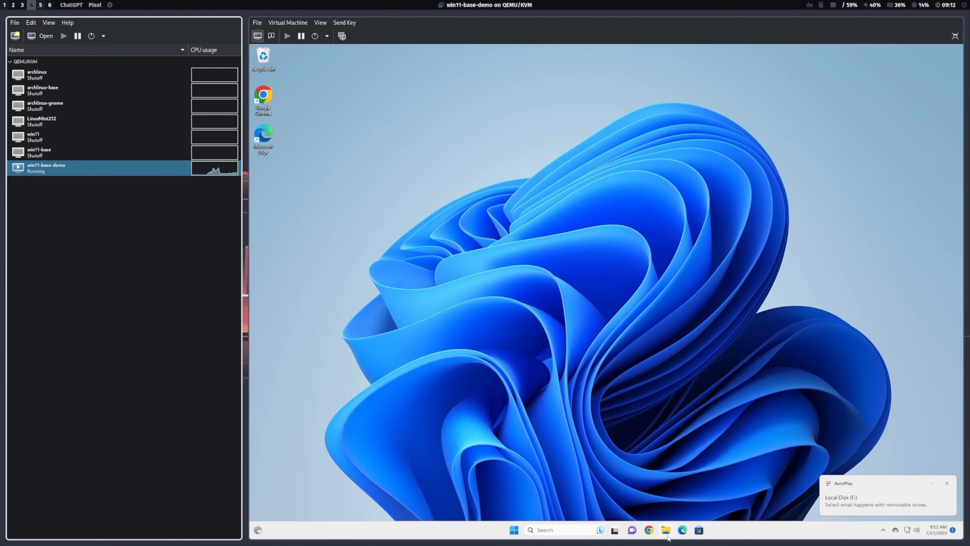
{"action": "left_click", "coordinate": [667, 531]}
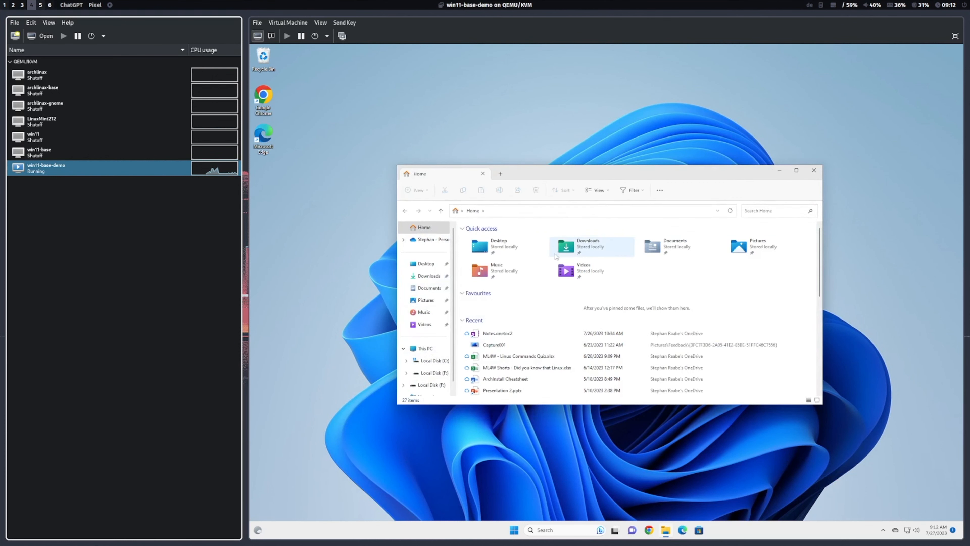
{"action": "left_click", "coordinate": [428, 385]}
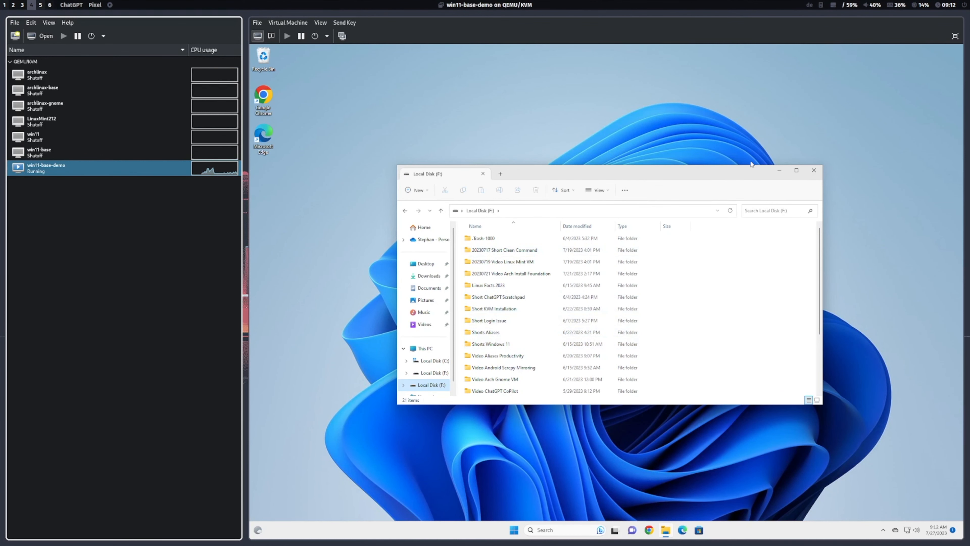
{"action": "left_click", "coordinate": [814, 170]}
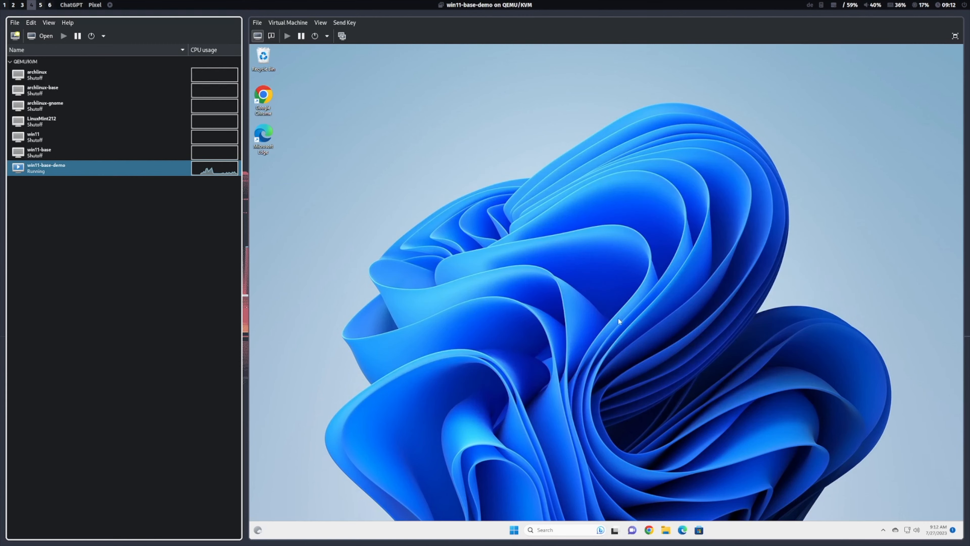
Step: Shut down Windows in the win11-base-demo virtual machine
{"action": "left_click", "coordinate": [515, 530]}
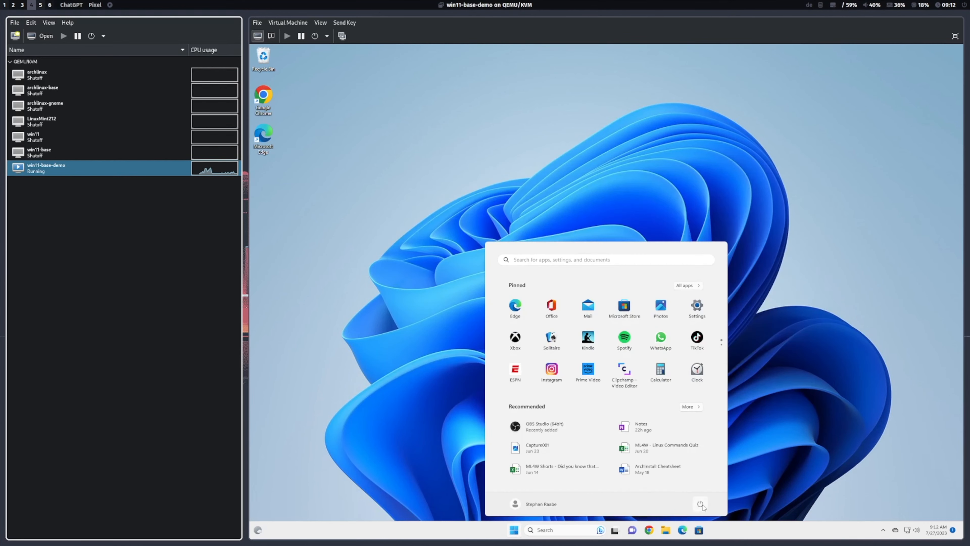
{"action": "left_click", "coordinate": [700, 505]}
{"action": "left_click", "coordinate": [685, 462]}
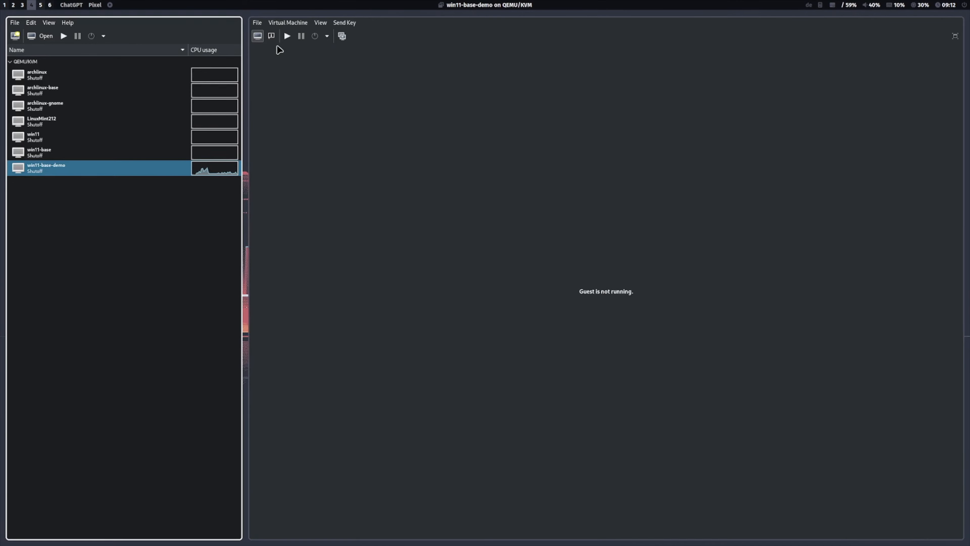
Step: Add the Seagate RSS LLC Portable drive to the win11-base-demo hardware as a USB host device
{"action": "left_click", "coordinate": [271, 35]}
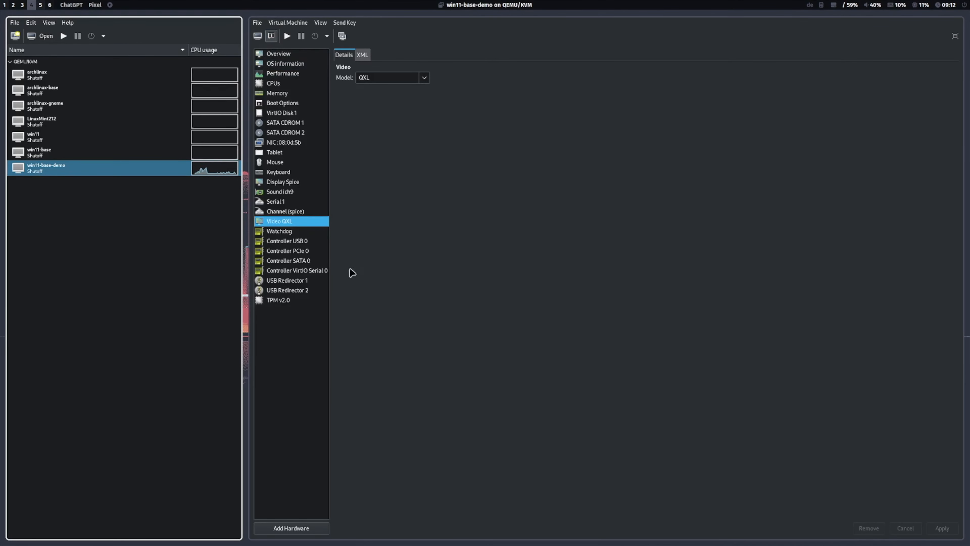
{"action": "left_click", "coordinate": [303, 527]}
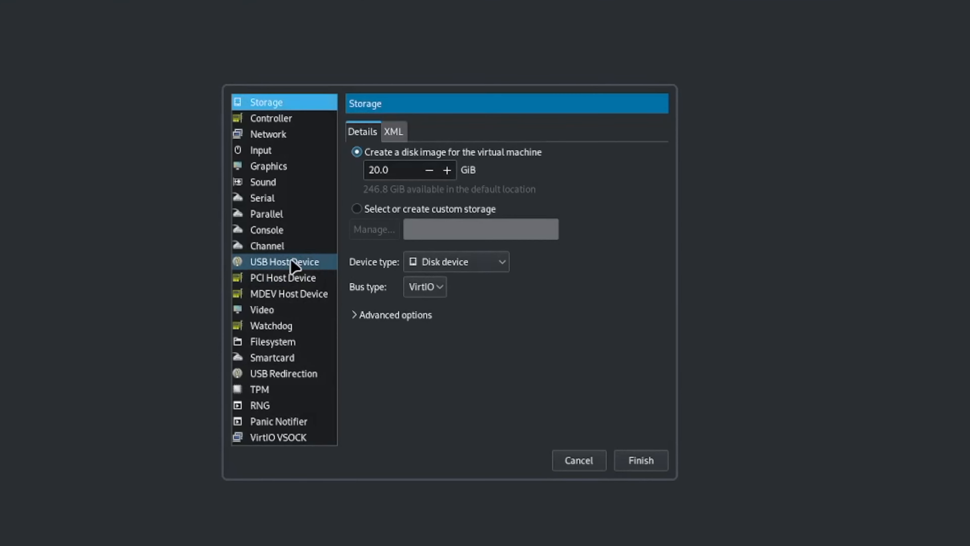
{"action": "left_click", "coordinate": [513, 268]}
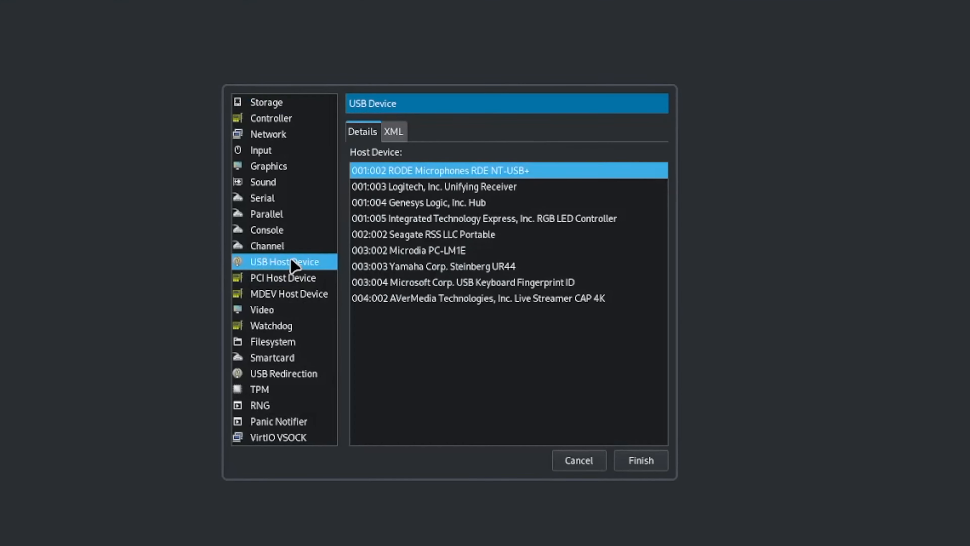
{"action": "left_click", "coordinate": [464, 237]}
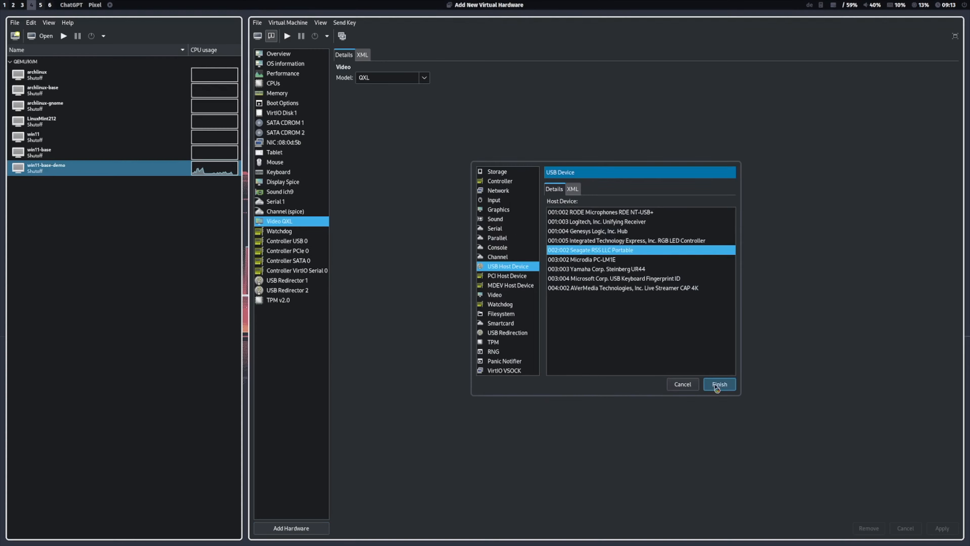
{"action": "left_click", "coordinate": [718, 385]}
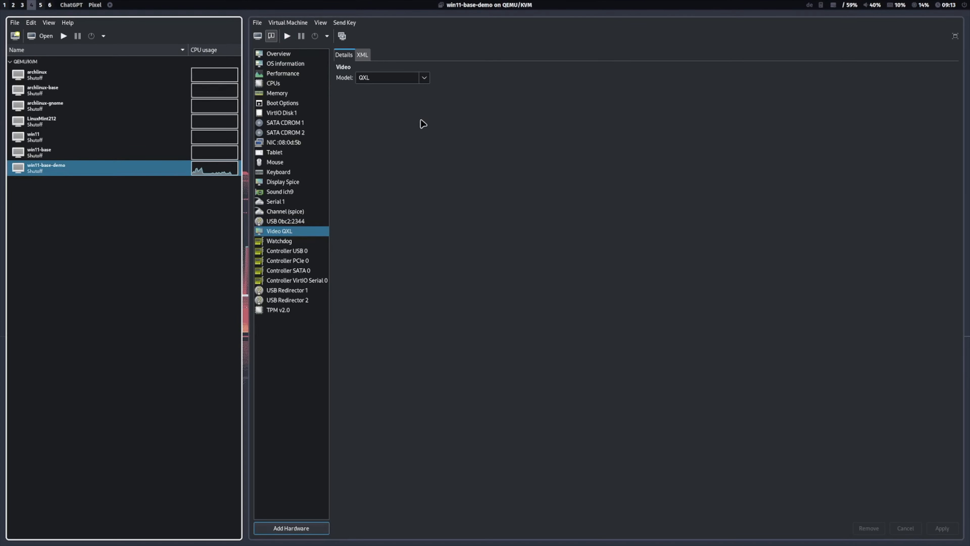
Step: Start the win11-base-demo virtual machine and view the USB drive Local Disk (F:) in File Explorer
{"action": "left_click", "coordinate": [259, 38]}
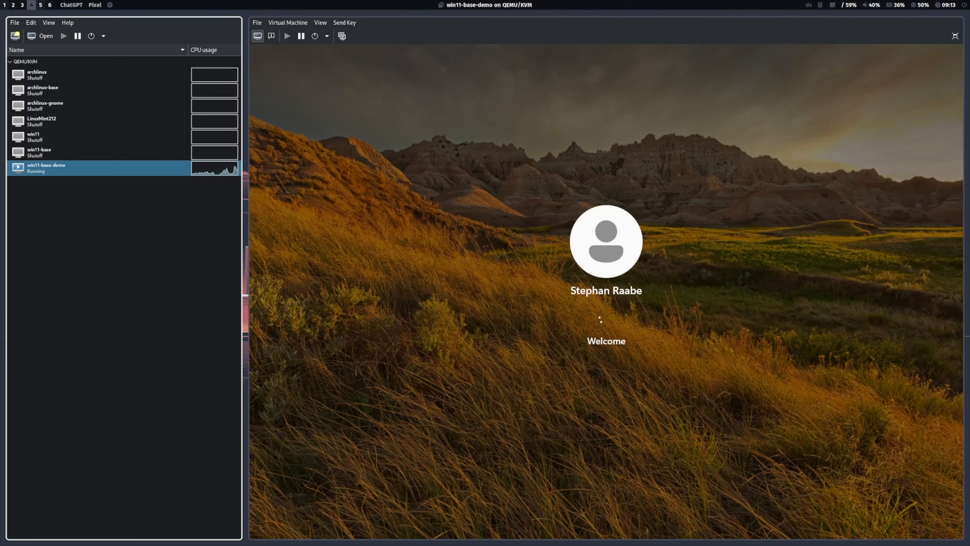
{"action": "left_click", "coordinate": [667, 535]}
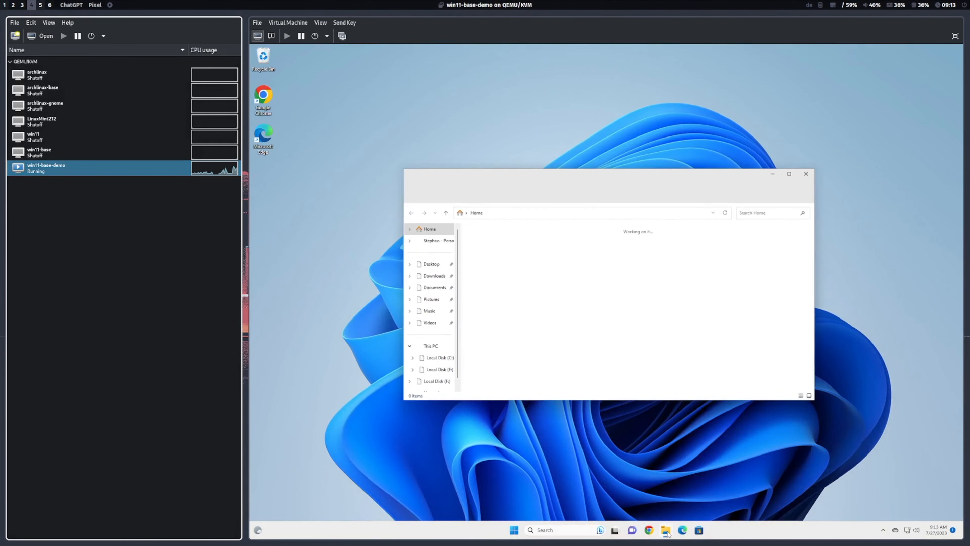
{"action": "left_click", "coordinate": [436, 386]}
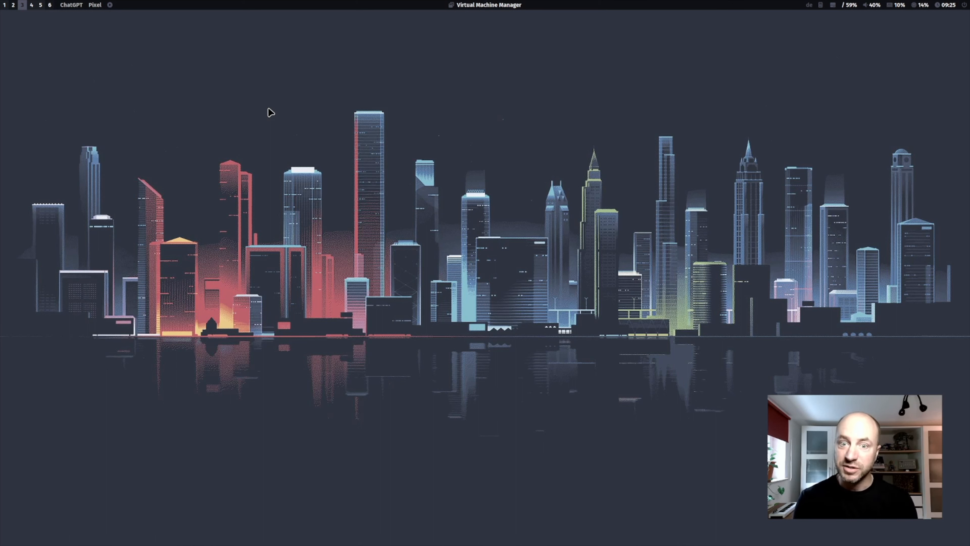
Step: Create a directory named share in the host's home folder from a terminal and list the home folder's contents
{"action": "key", "text": "super+Return"}
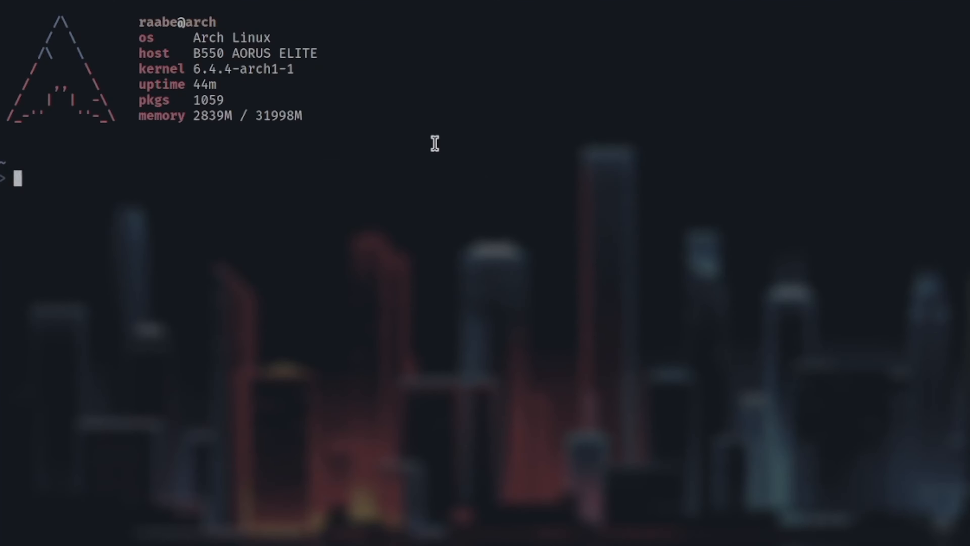
{"action": "type", "text": "mkdir share"}
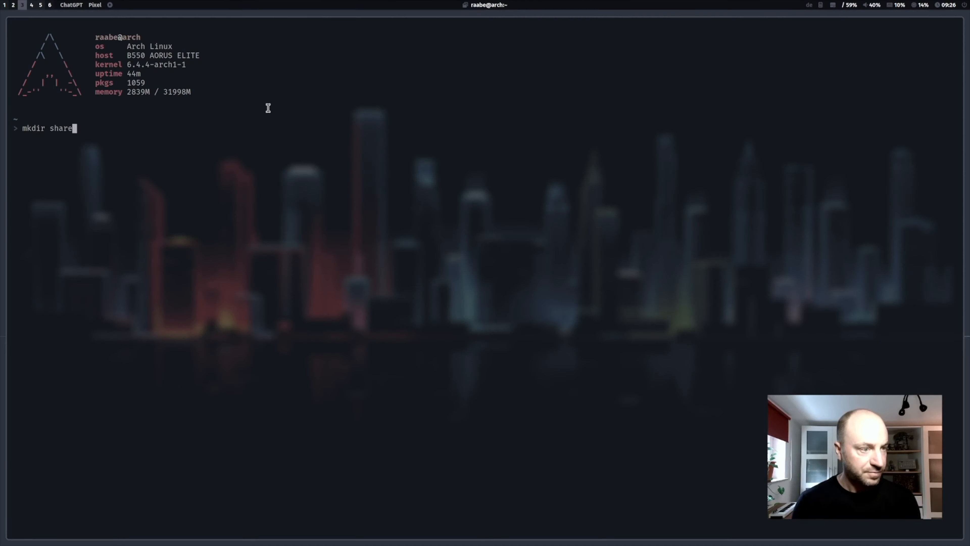
{"action": "key", "text": "Return"}
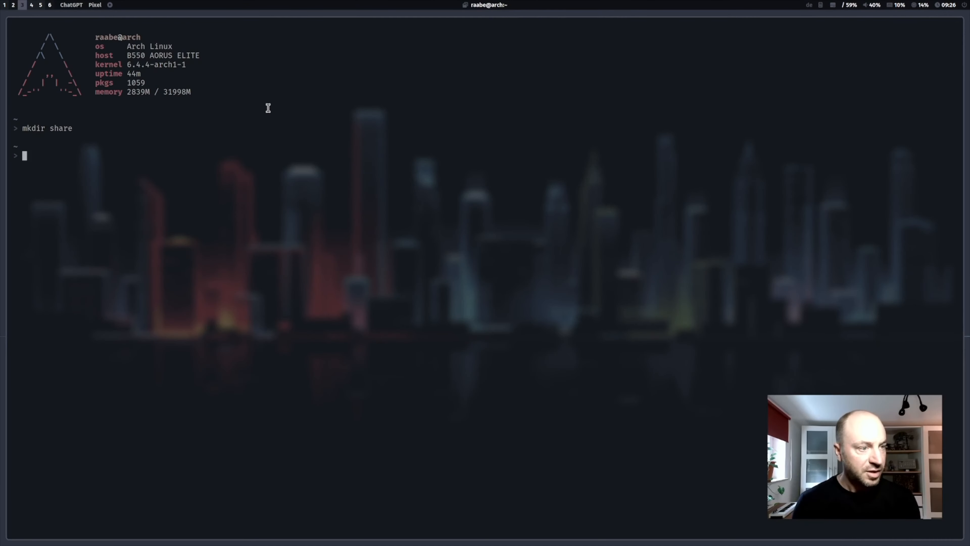
{"action": "type", "text": "ls"}
{"action": "key", "text": "Return"}
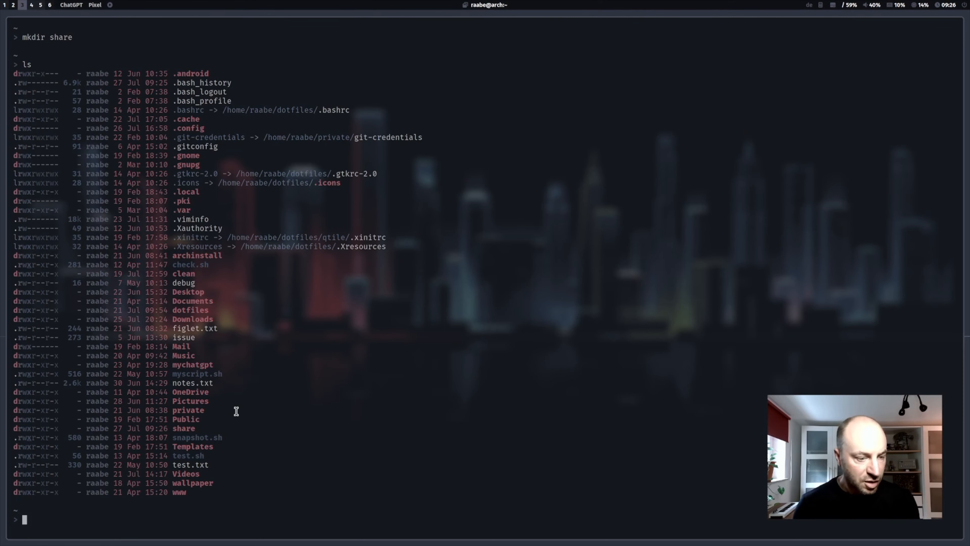
{"action": "left_click_drag", "start_coordinate": [174, 428], "coordinate": [204, 429]}
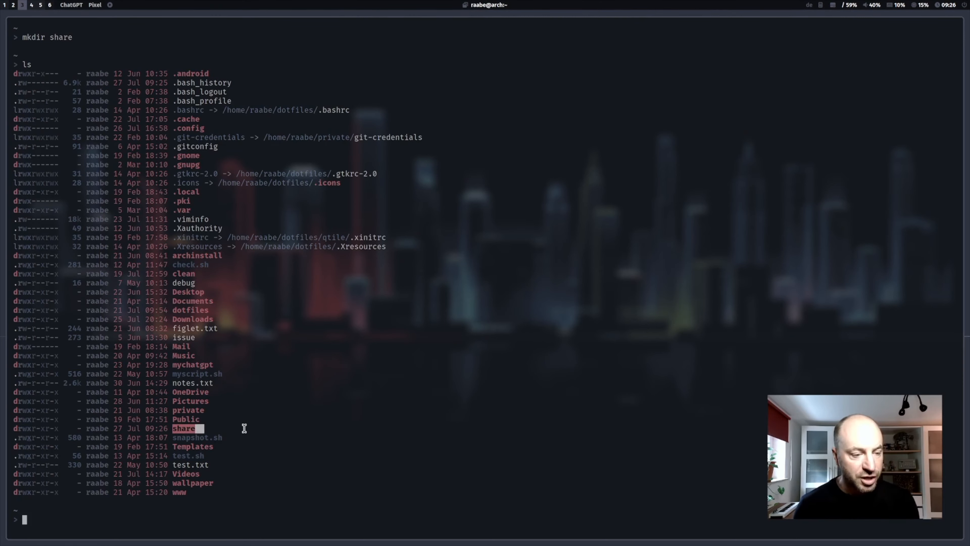
{"action": "left_click", "coordinate": [241, 427]}
Step: Switch back to Virtual Machine Manager and enable shared memory for the win11-base-demo machine
{"action": "key", "text": "super+4"}
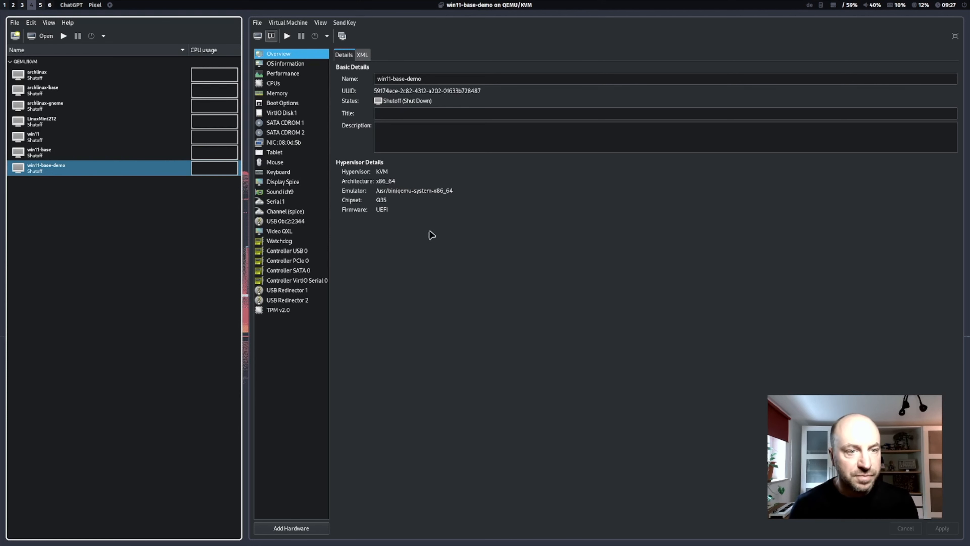
{"action": "left_click", "coordinate": [301, 97]}
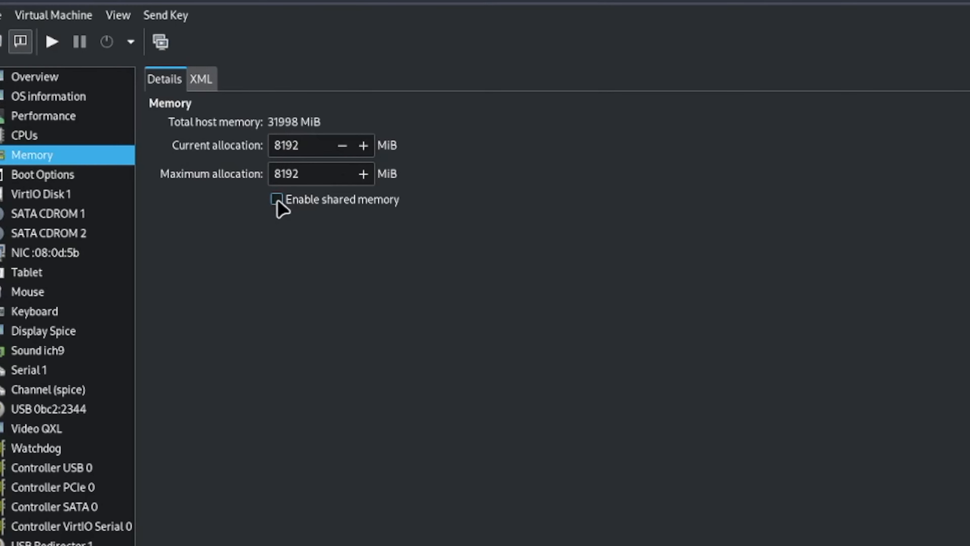
{"action": "left_click", "coordinate": [277, 202]}
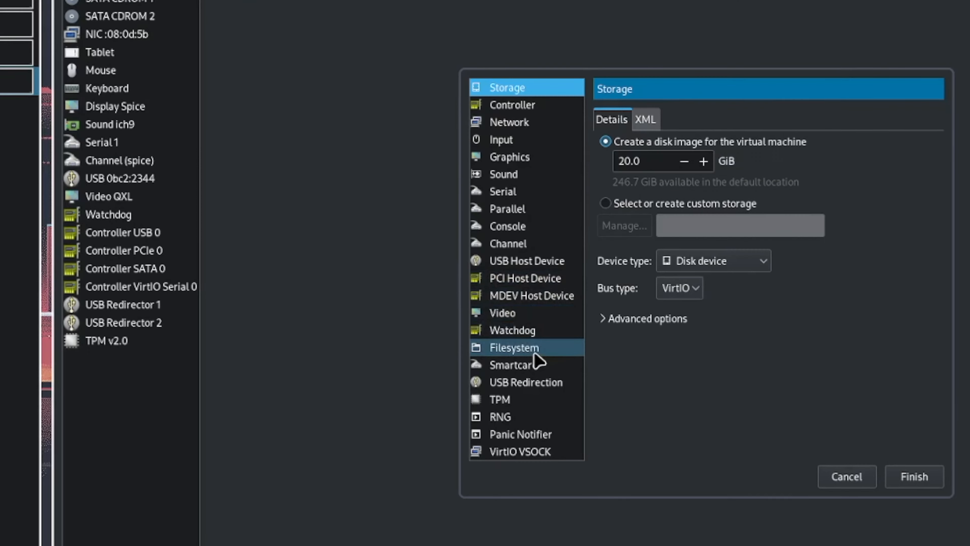
Step: Add a virtiofs filesystem device with the home folder's share directory as source path and share as target path
{"action": "left_click", "coordinate": [514, 317]}
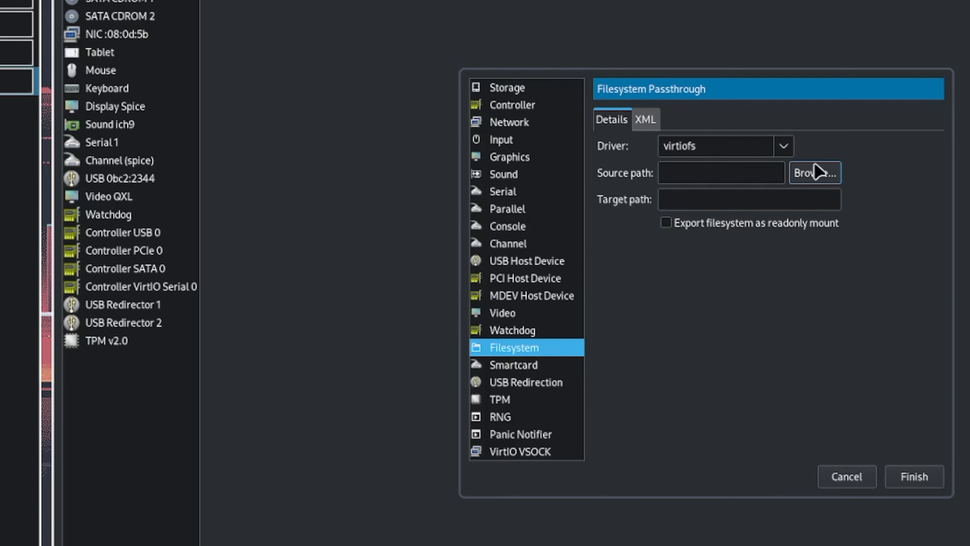
{"action": "left_click", "coordinate": [826, 177]}
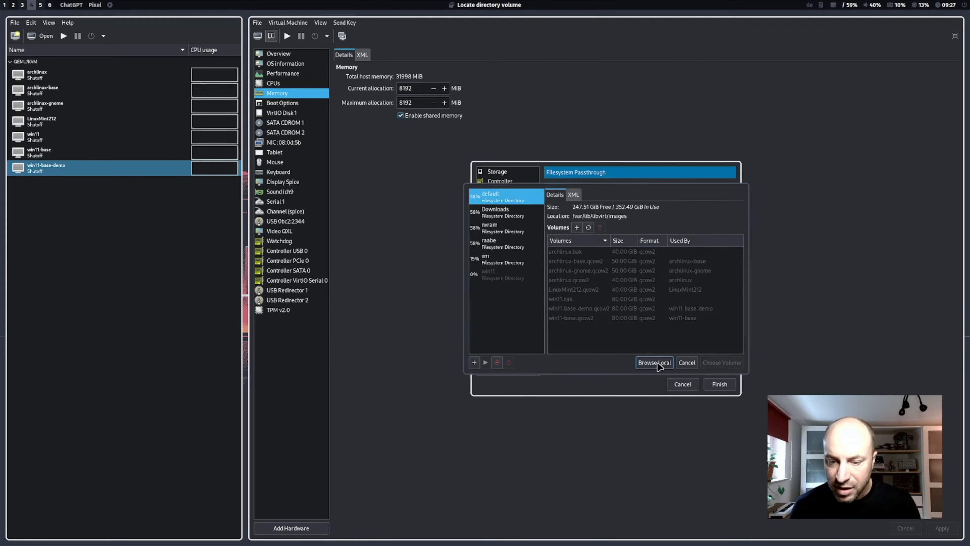
{"action": "left_click", "coordinate": [803, 442]}
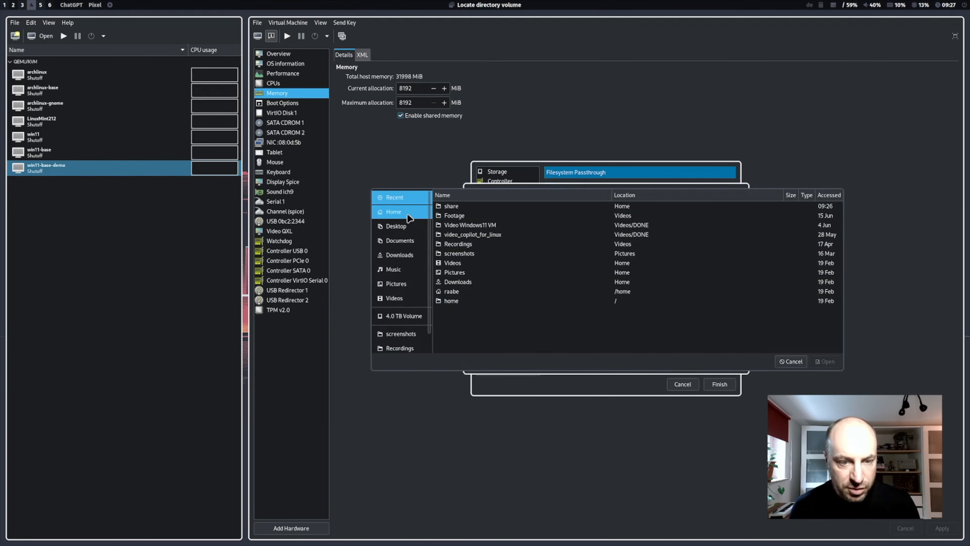
{"action": "left_click", "coordinate": [393, 211]}
{"action": "left_click", "coordinate": [458, 225]}
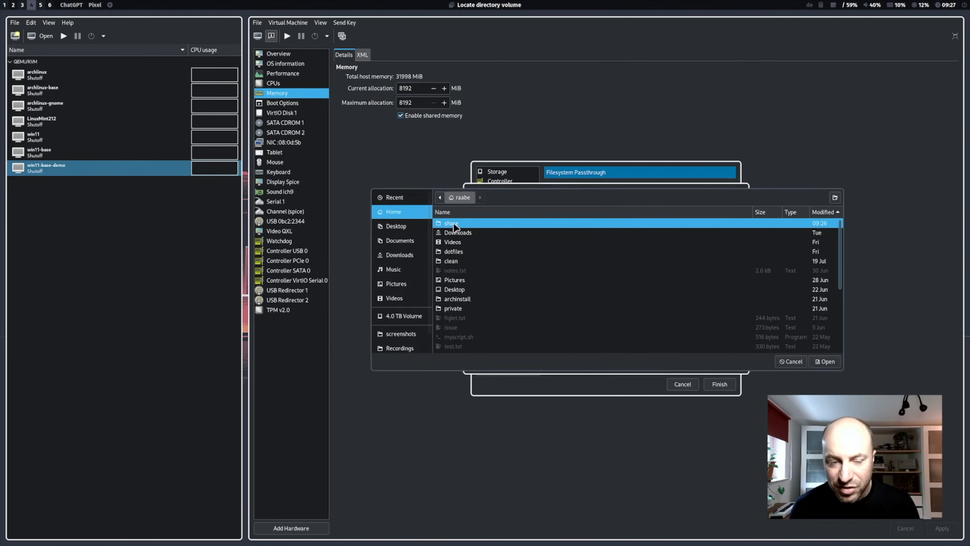
{"action": "left_click", "coordinate": [826, 361]}
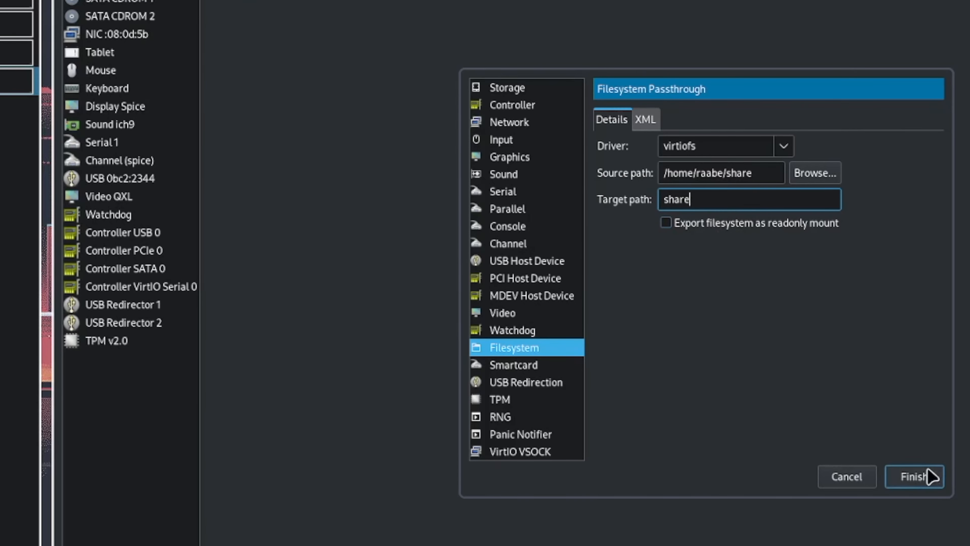
{"action": "left_click", "coordinate": [917, 476]}
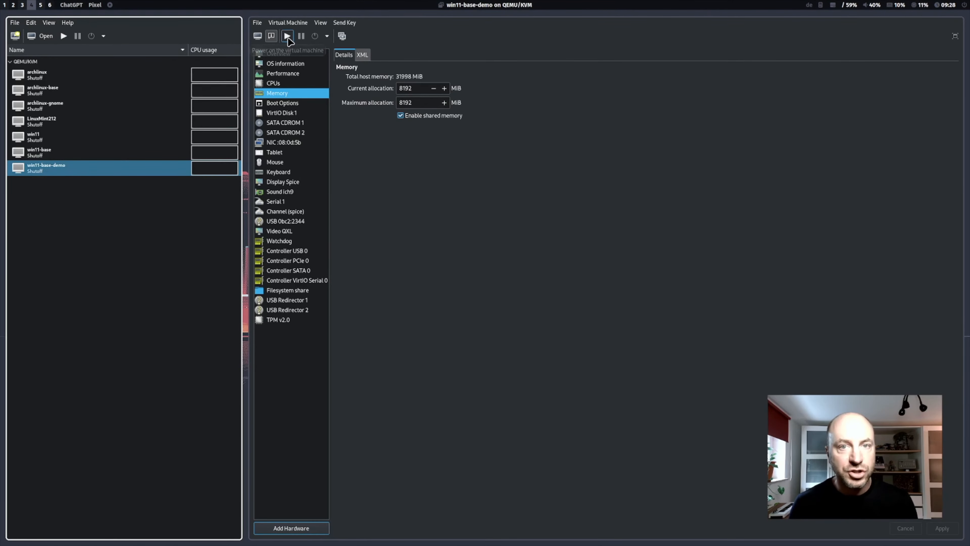
Step: Start the virtual machine and download the WinFsp 2023 installer from the winfsp/winfsp GitHub releases page in Chrome
{"action": "left_click", "coordinate": [288, 37]}
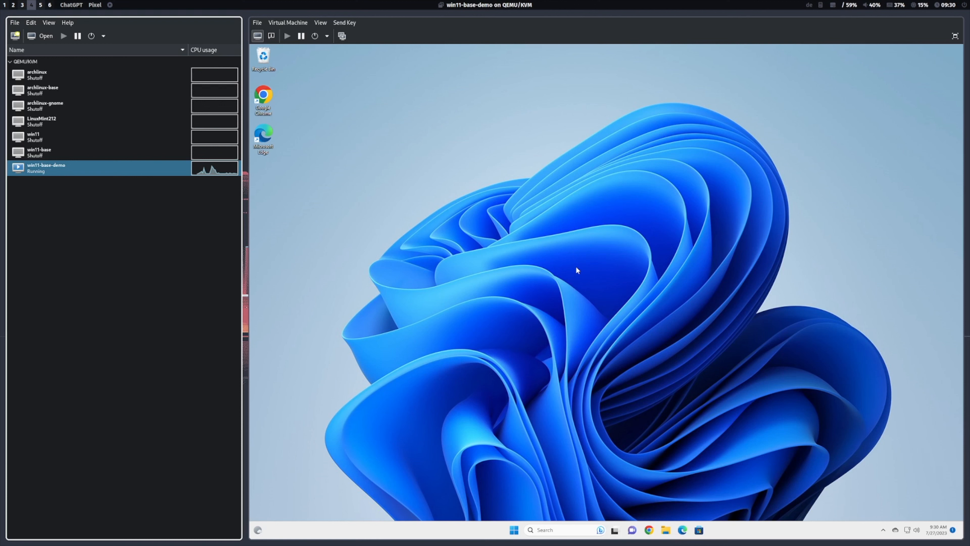
{"action": "left_click", "coordinate": [649, 530]}
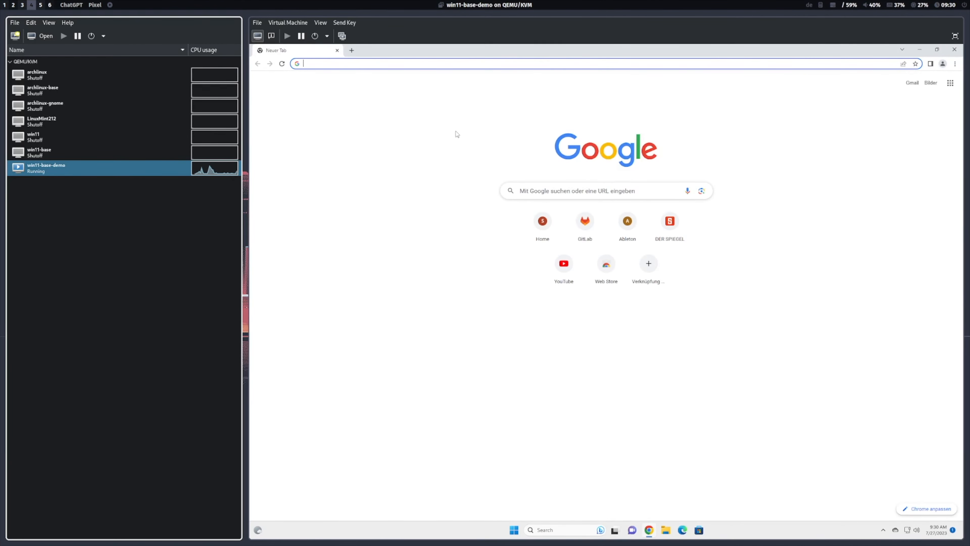
{"action": "type", "text": "github.com/winfsp/winfsp/releases"}
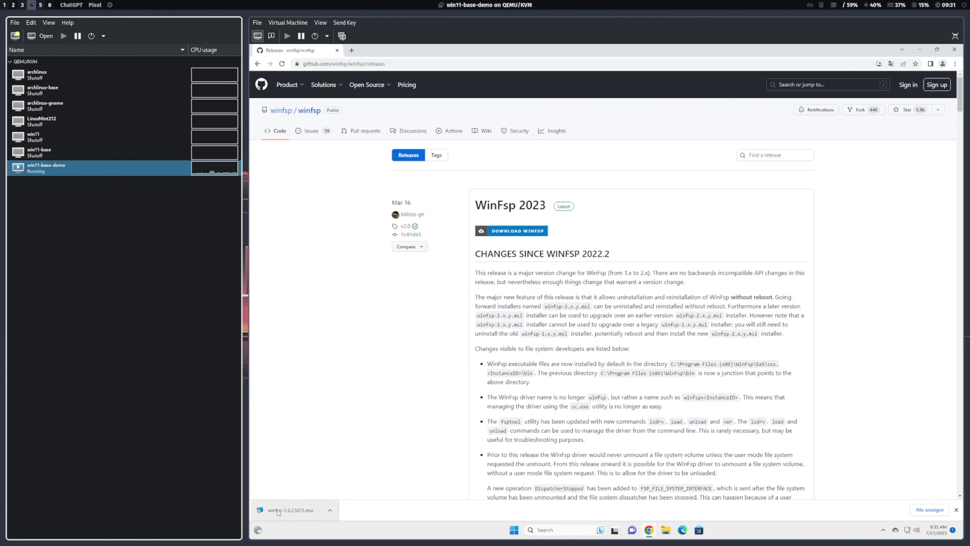
Step: Run the downloaded WinFsp installer and install WinFsp 2023 with the default features and location
{"action": "left_click", "coordinate": [299, 511]}
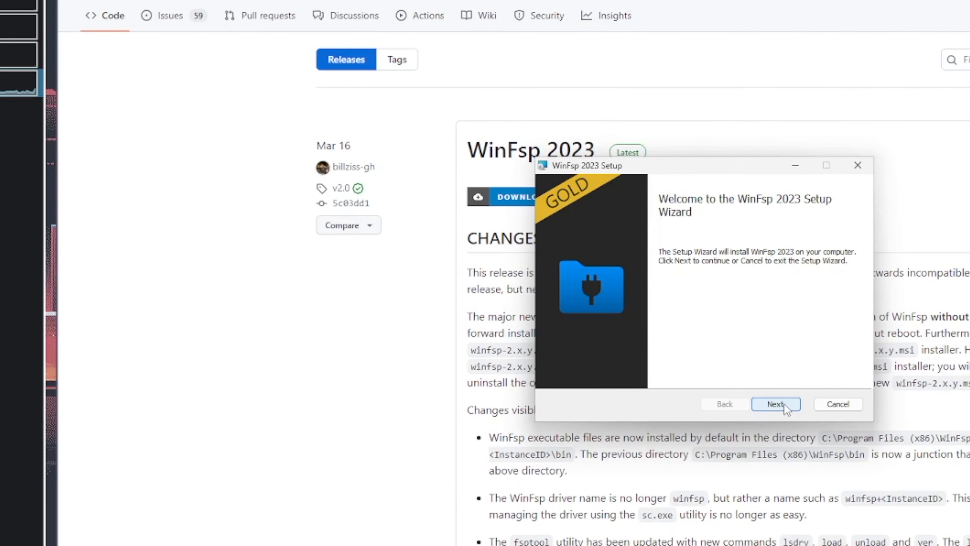
{"action": "left_click", "coordinate": [784, 404]}
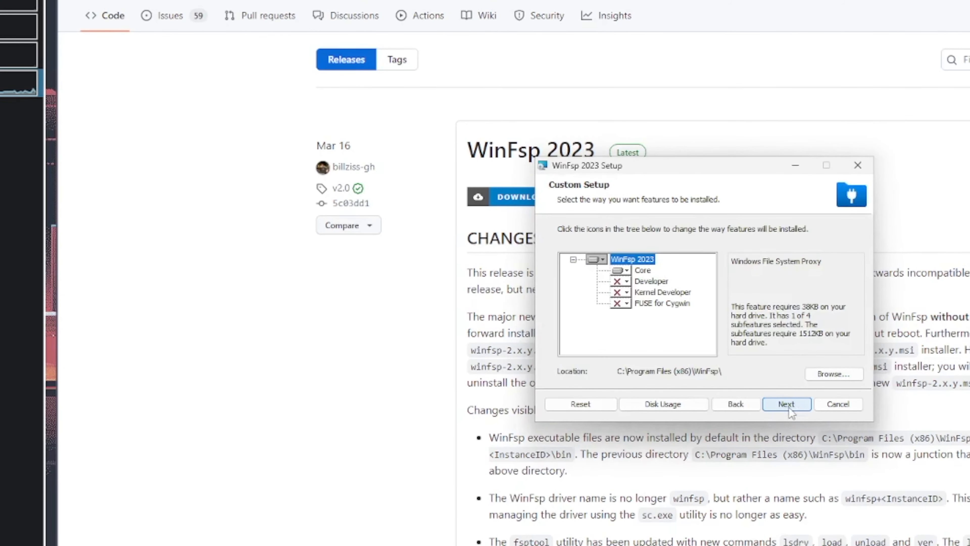
{"action": "left_click", "coordinate": [788, 407]}
{"action": "left_click", "coordinate": [771, 404]}
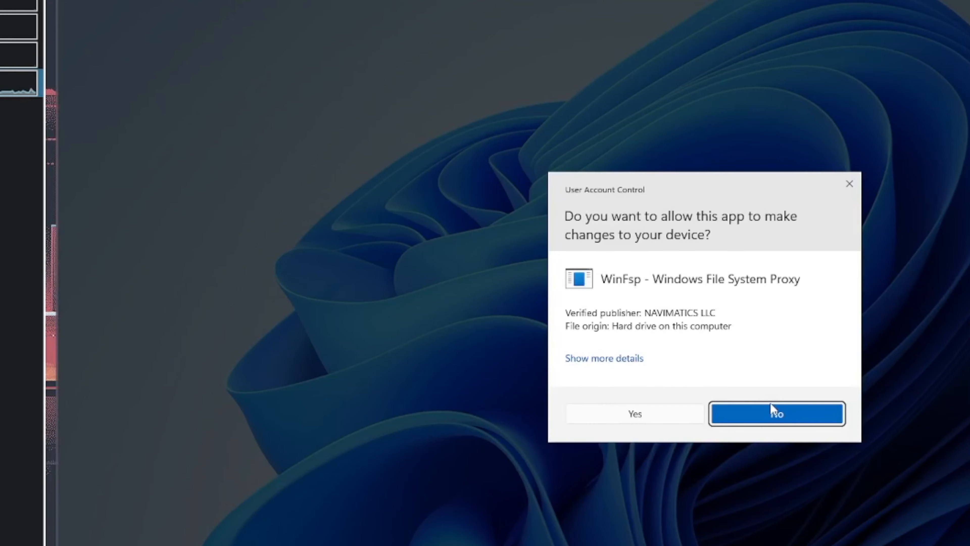
{"action": "left_click", "coordinate": [658, 415]}
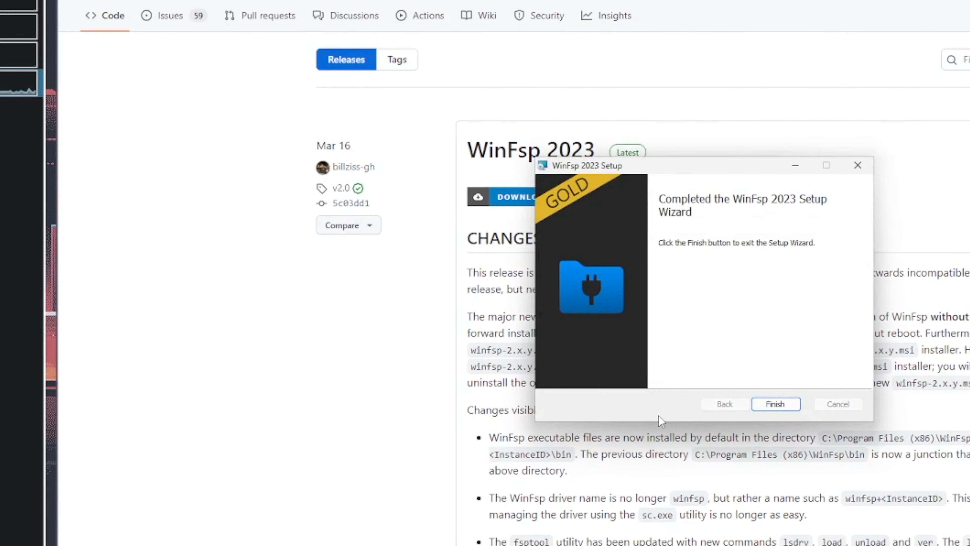
{"action": "left_click", "coordinate": [787, 405]}
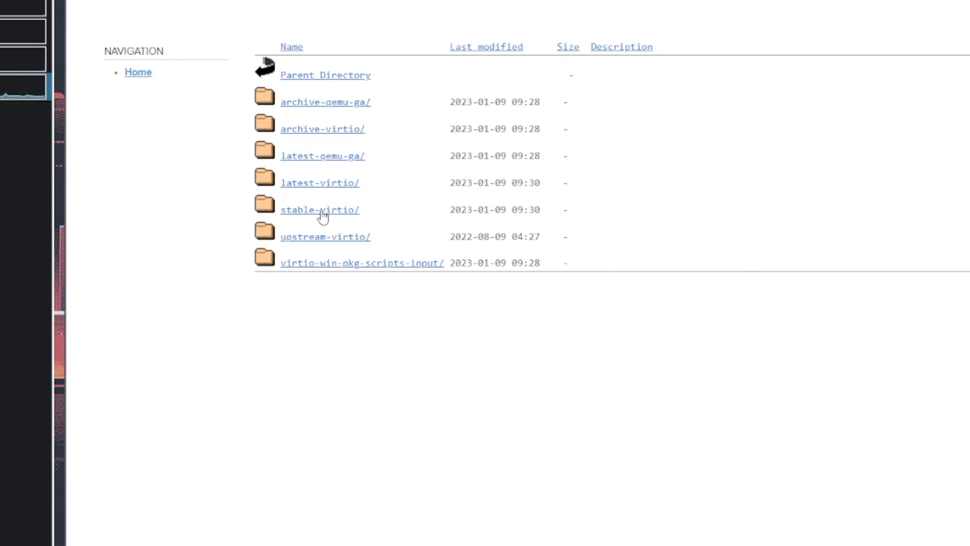
Step: Download virtio-win-guest-tools.exe from the stable-virtio directory and launch the installer
{"action": "left_click", "coordinate": [321, 211]}
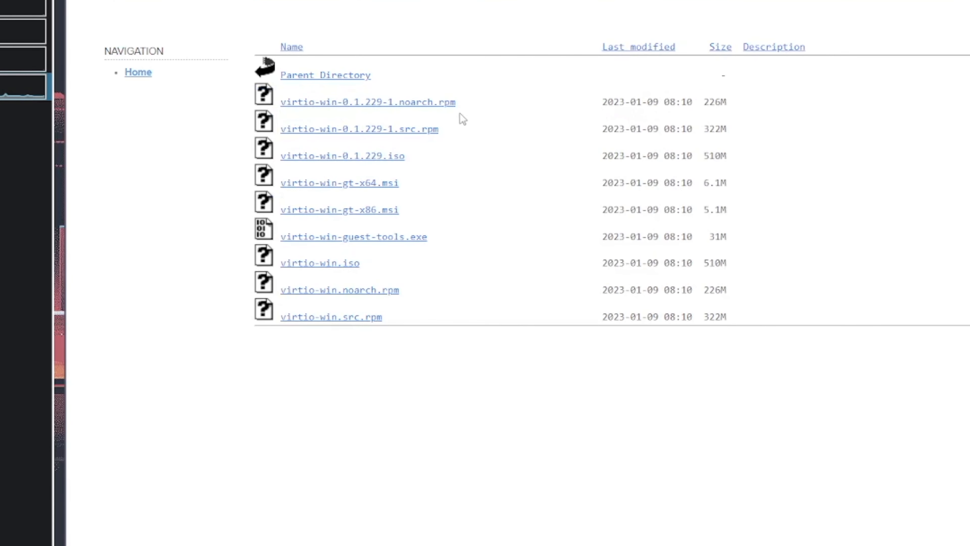
{"action": "left_click", "coordinate": [352, 238]}
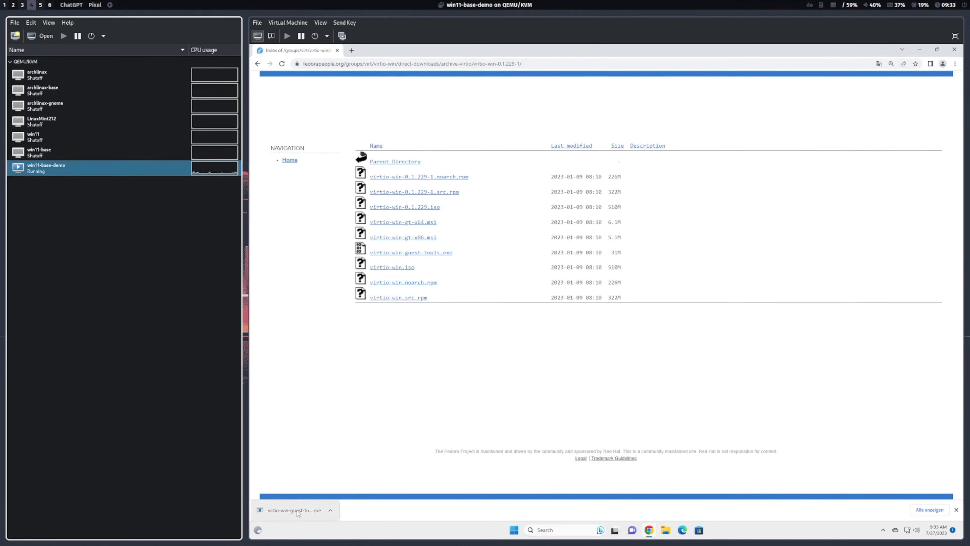
{"action": "left_click", "coordinate": [299, 511]}
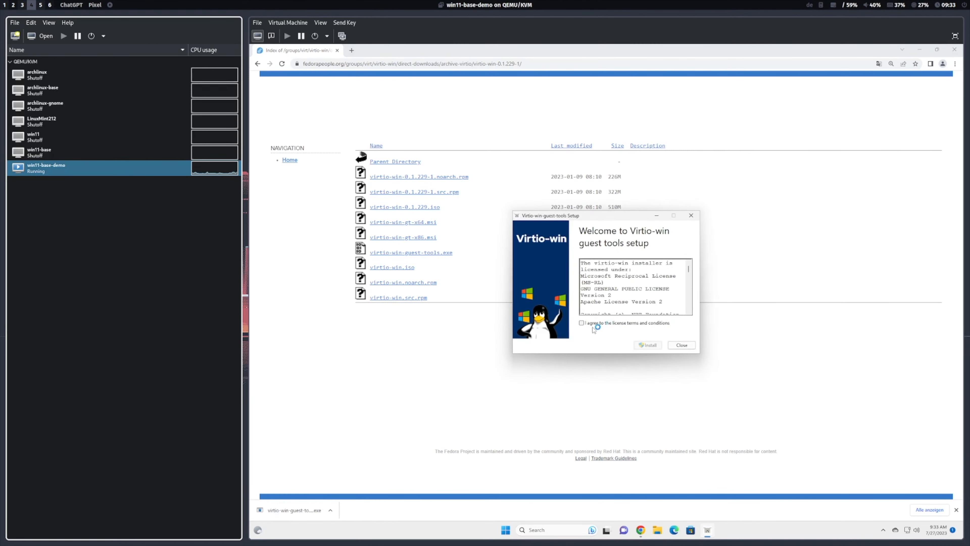
Step: Accept the license terms and install the Virtio-win guest tools and drivers, closing the setup without restarting
{"action": "left_click", "coordinate": [581, 323]}
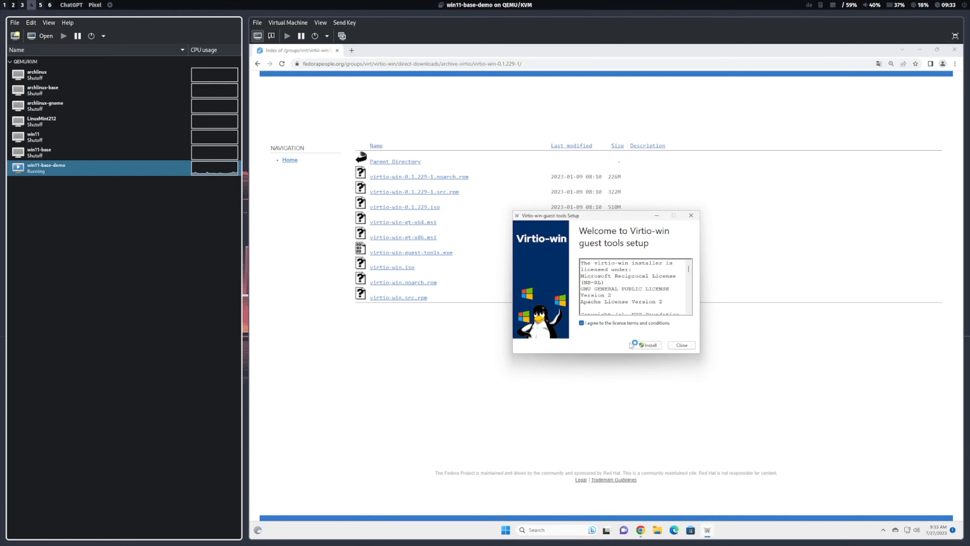
{"action": "left_click", "coordinate": [648, 346]}
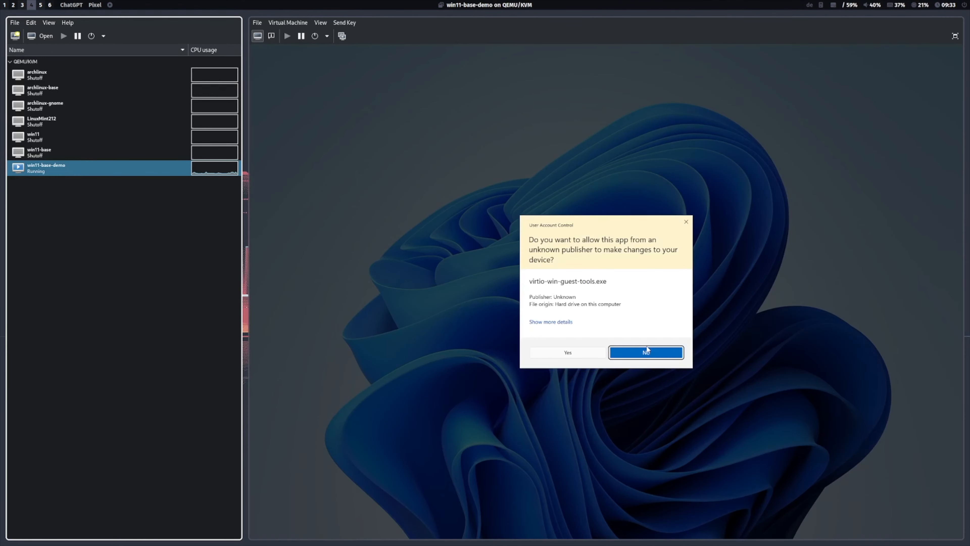
{"action": "left_click", "coordinate": [550, 354]}
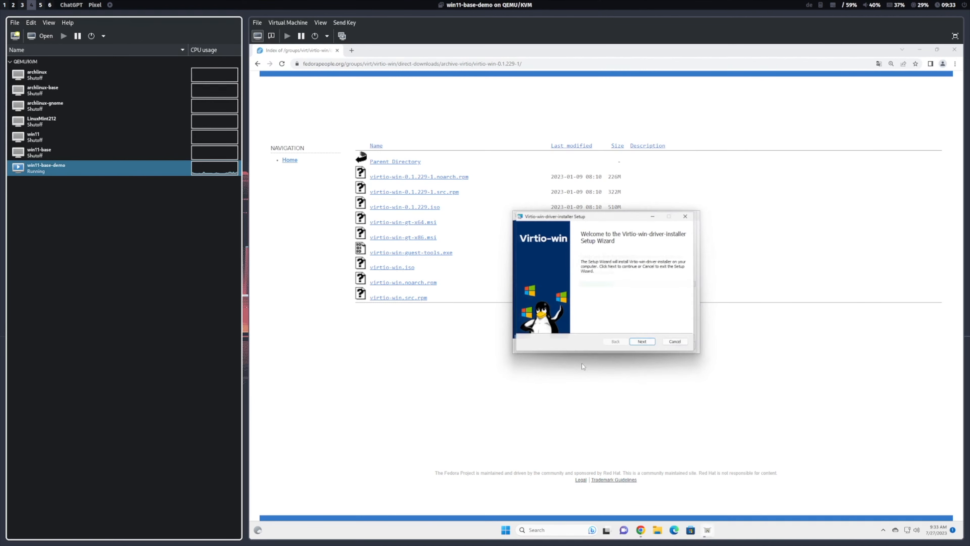
{"action": "left_click", "coordinate": [652, 346]}
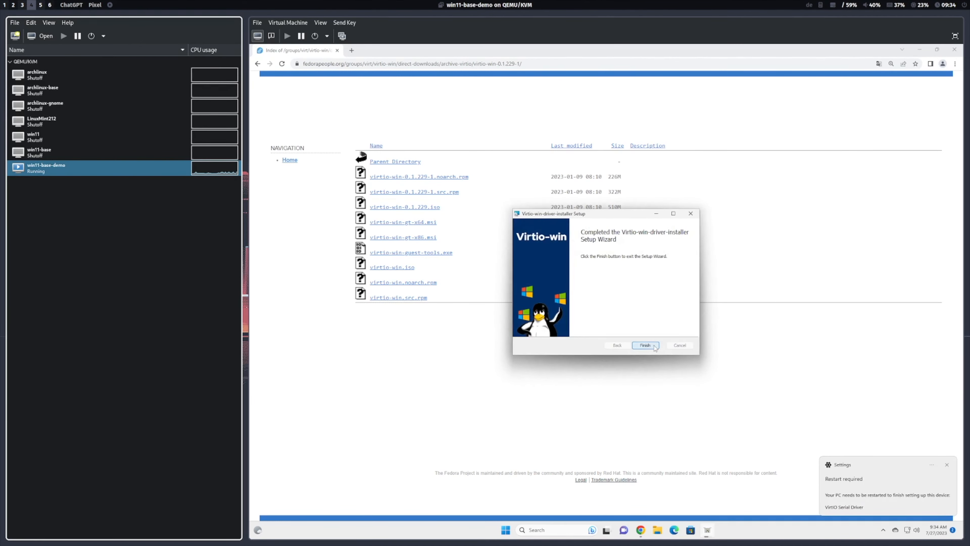
{"action": "left_click", "coordinate": [645, 345]}
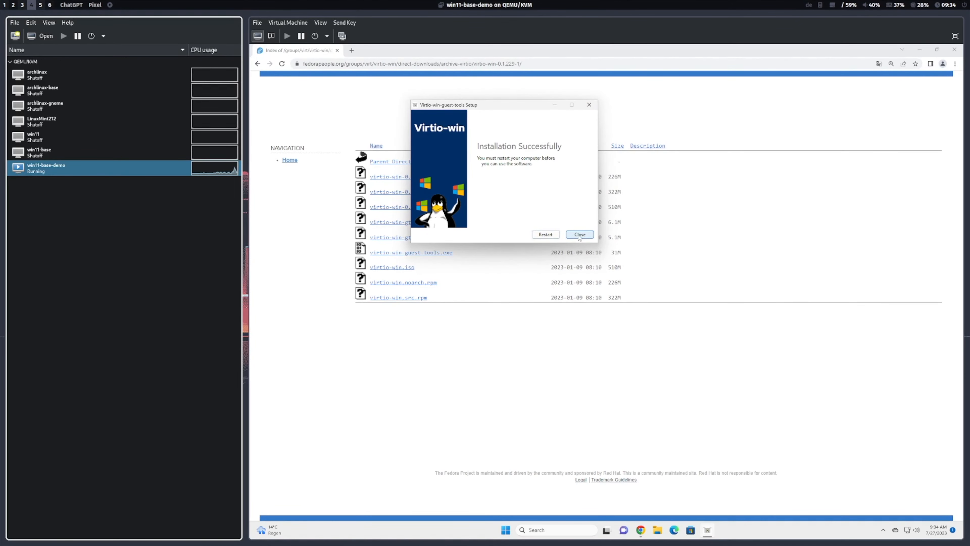
{"action": "left_click", "coordinate": [580, 236]}
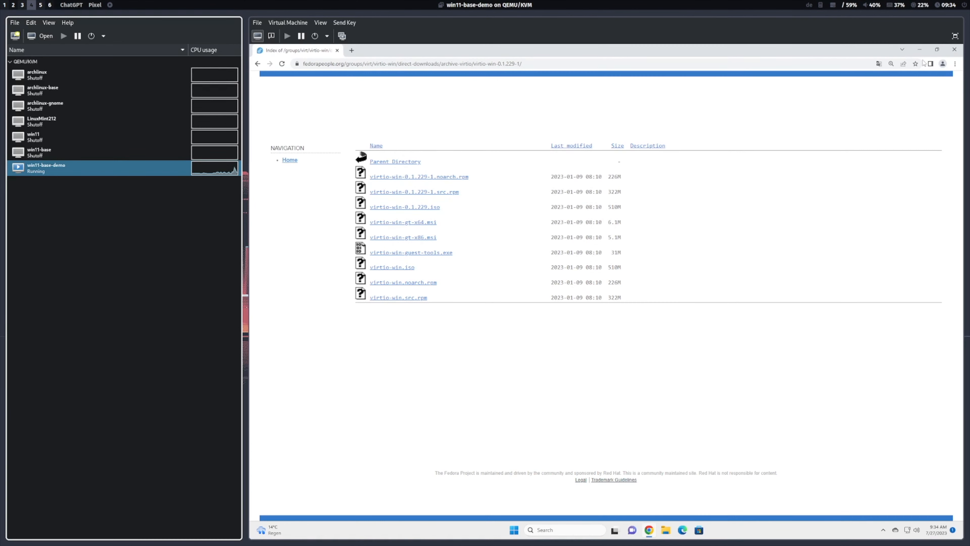
Step: Close the Chrome window and restart Windows in the virtual machine
{"action": "left_click", "coordinate": [955, 50]}
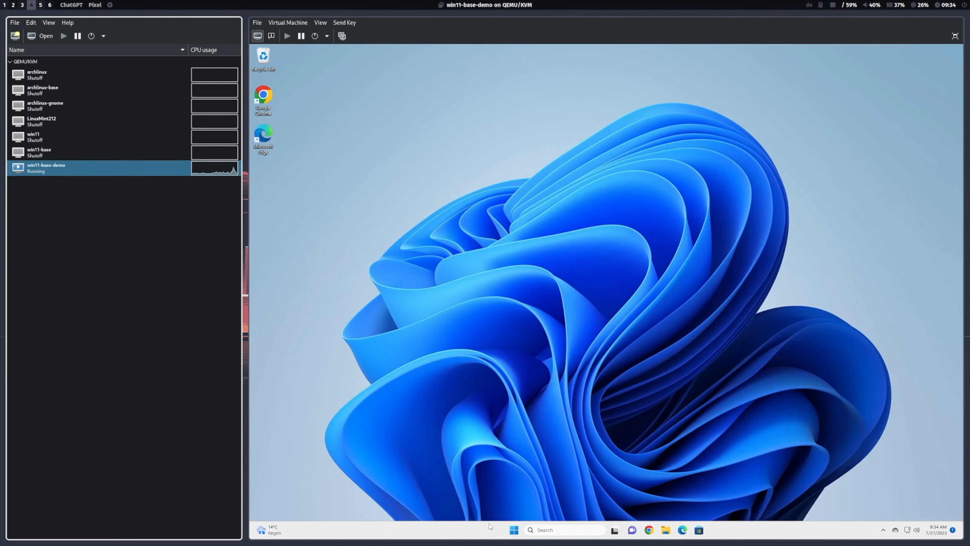
{"action": "left_click", "coordinate": [515, 529]}
{"action": "left_click", "coordinate": [702, 504]}
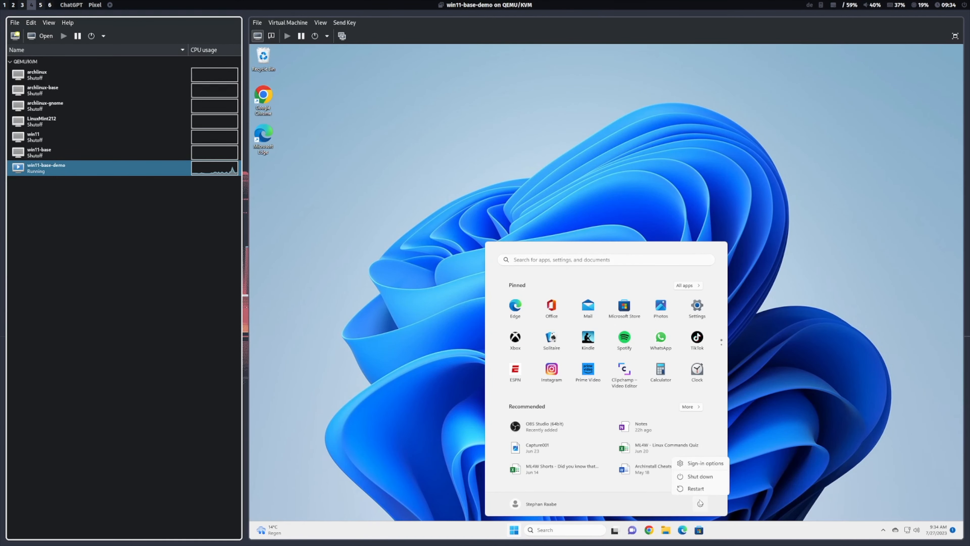
{"action": "left_click", "coordinate": [696, 487]}
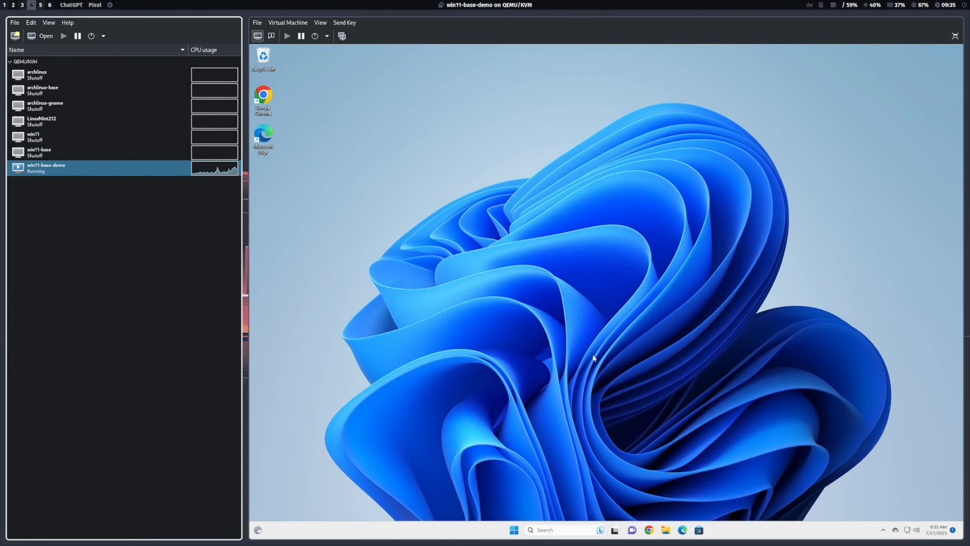
Step: Open the Windows Services app and start the VirtIO-FS Service
{"action": "left_click", "coordinate": [556, 530]}
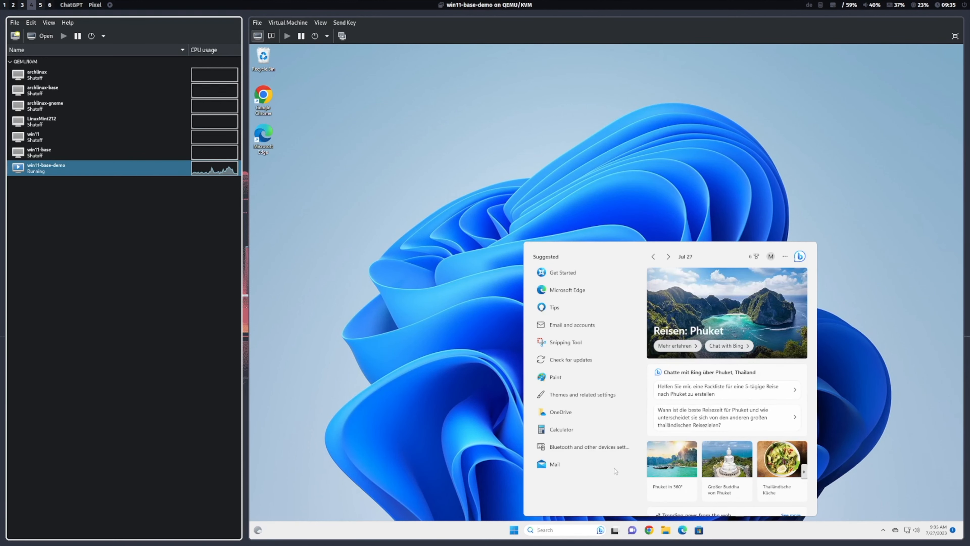
{"action": "type", "text": "services"}
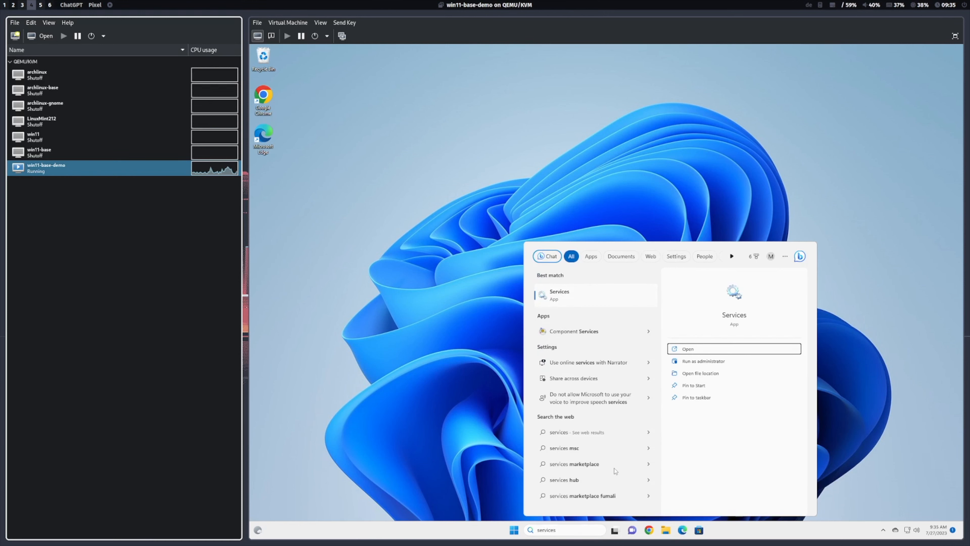
{"action": "key", "text": "Return"}
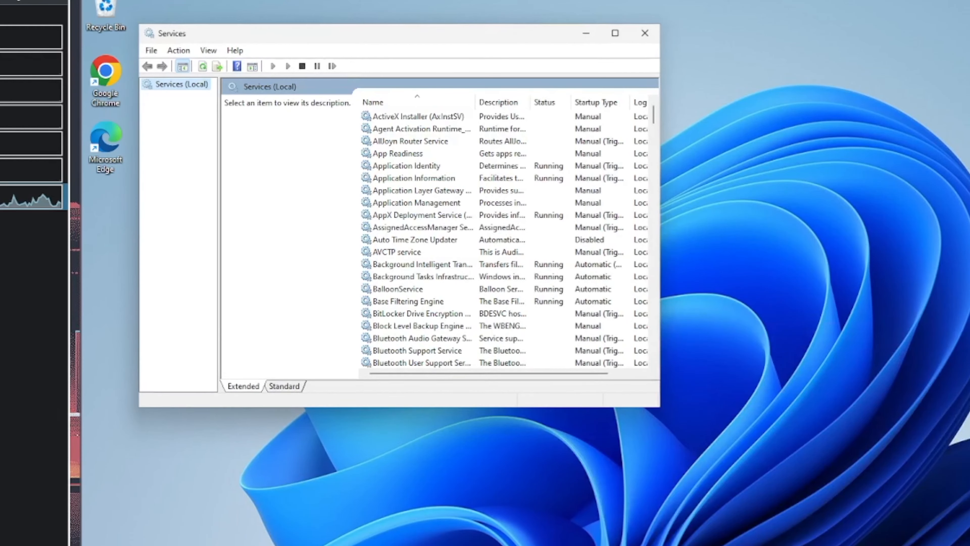
{"action": "scroll", "coordinate": [652, 153], "scroll_direction": "down", "scroll_amount": 5}
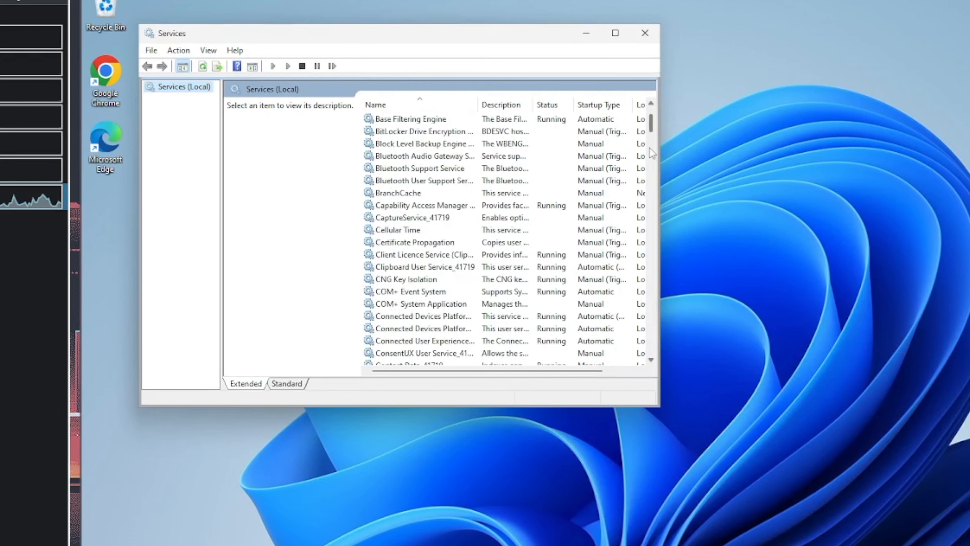
{"action": "left_click_drag", "start_coordinate": [650, 148], "coordinate": [647, 286]}
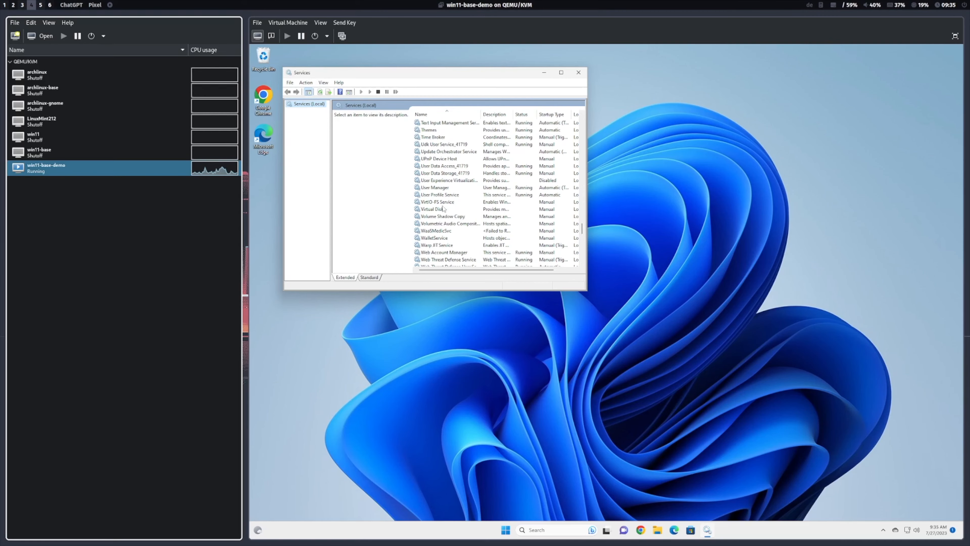
{"action": "left_click", "coordinate": [443, 203]}
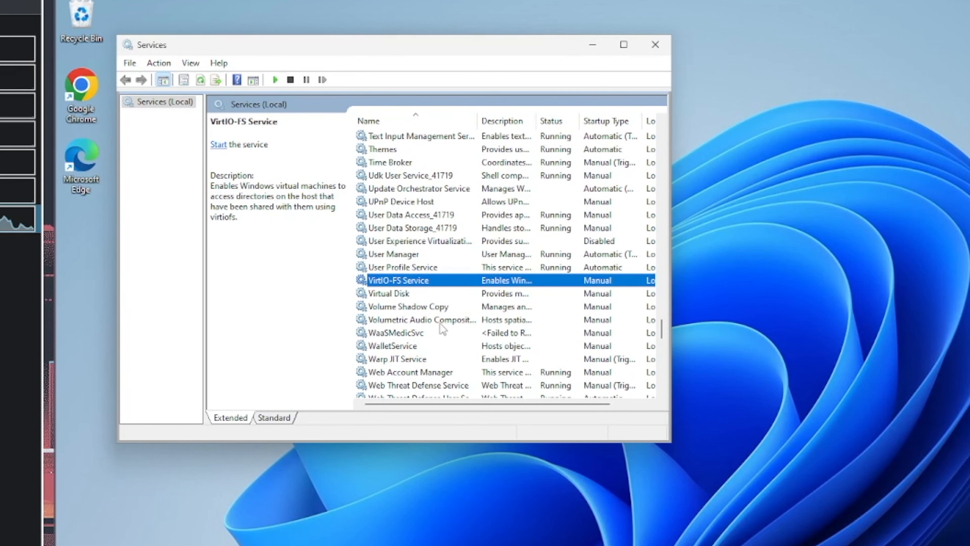
{"action": "right_click", "coordinate": [406, 282]}
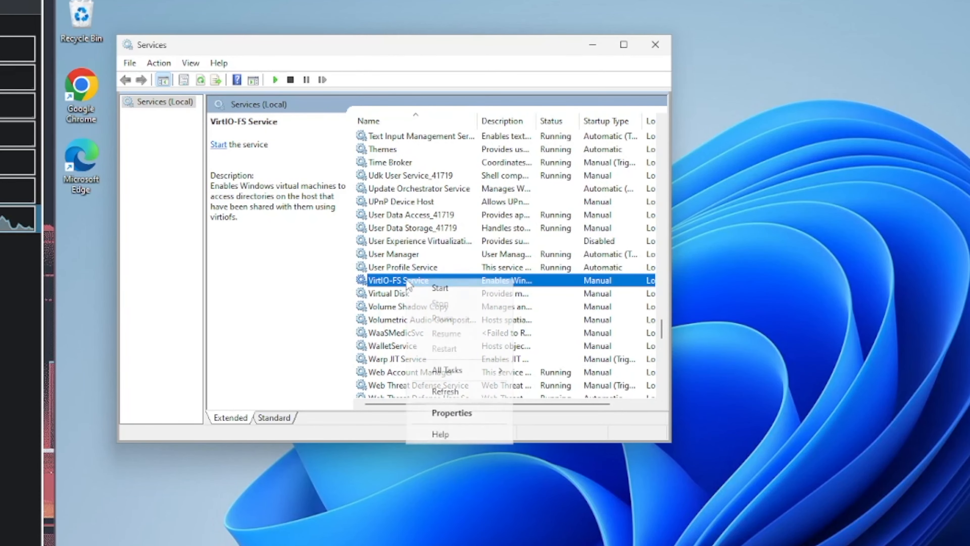
{"action": "left_click", "coordinate": [471, 288]}
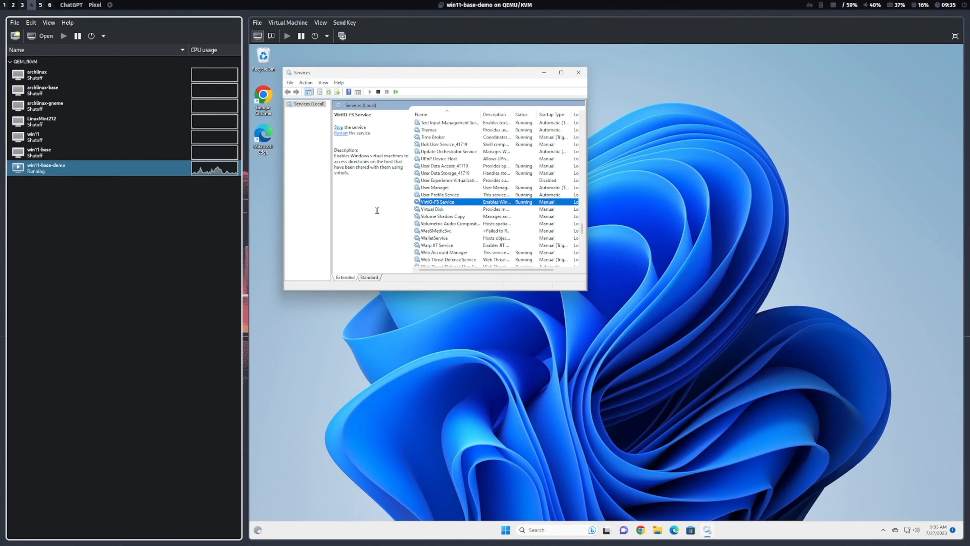
Step: Create a new text document named 1234.txt on the share (Z:) drive in File Explorer
{"action": "key", "text": "super+e"}
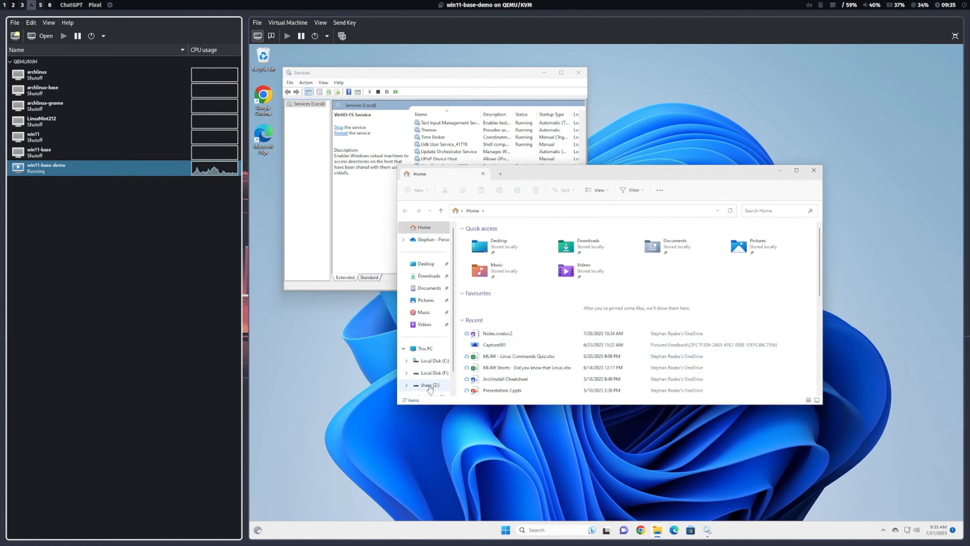
{"action": "left_click", "coordinate": [426, 385]}
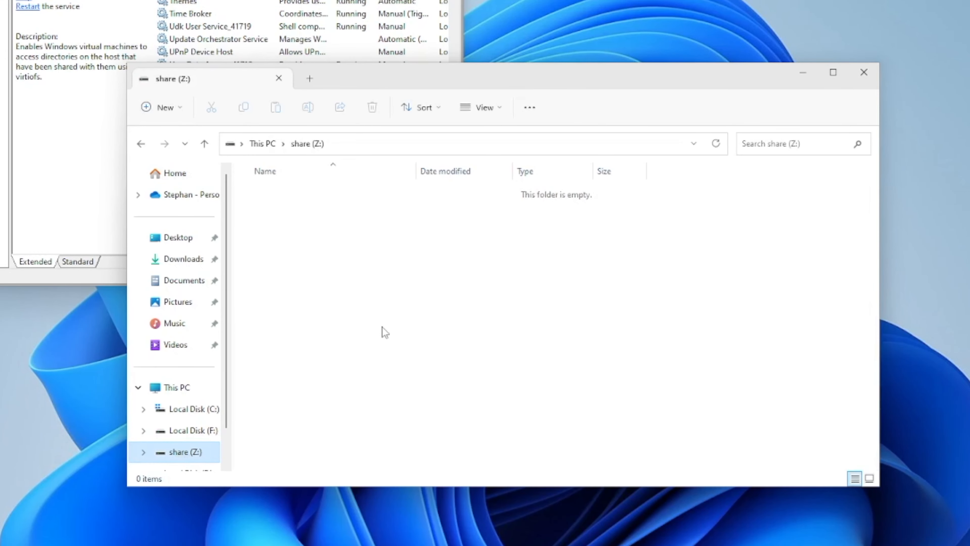
{"action": "right_click", "coordinate": [327, 260]}
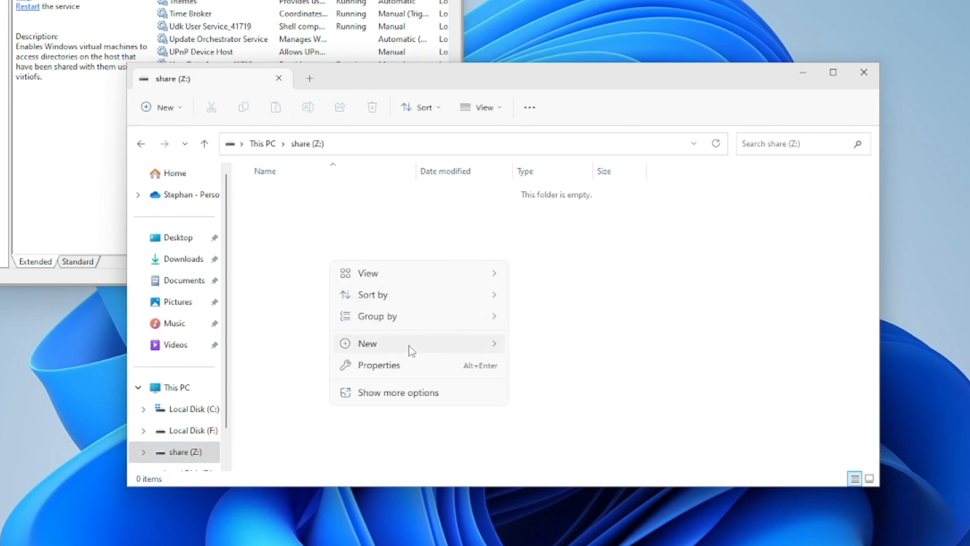
{"action": "mouse_move", "coordinate": [417, 345]}
{"action": "left_click", "coordinate": [584, 410]}
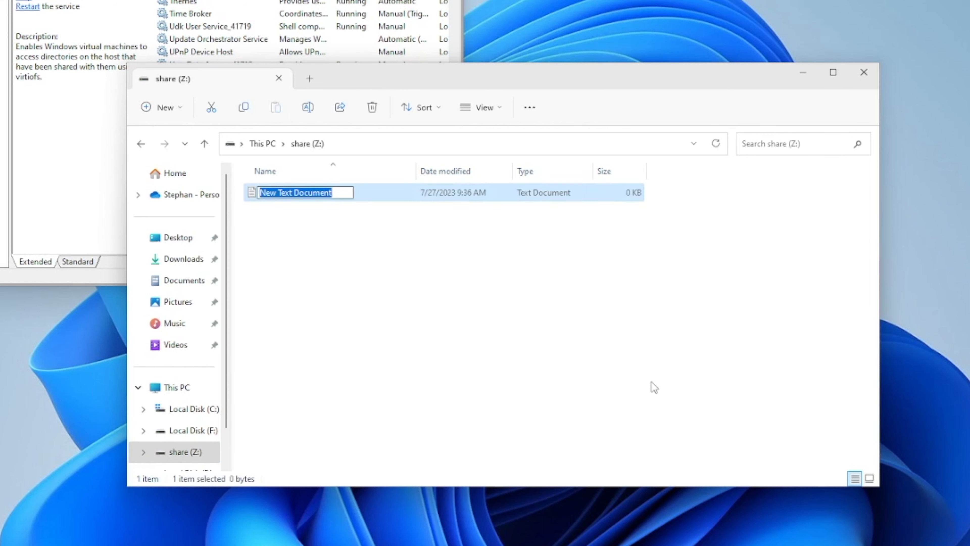
{"action": "type", "text": "1234"}
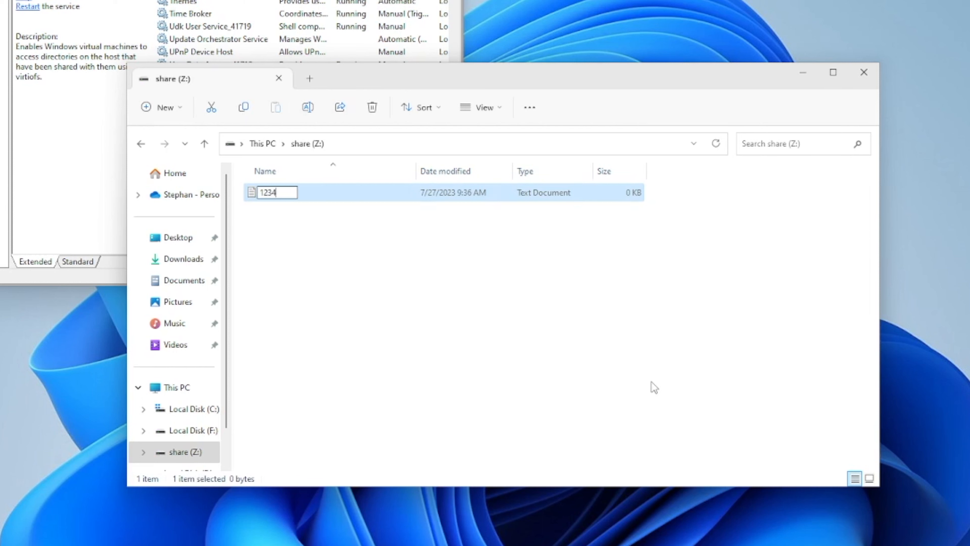
{"action": "type", "text": ".txt"}
{"action": "key", "text": "Return"}
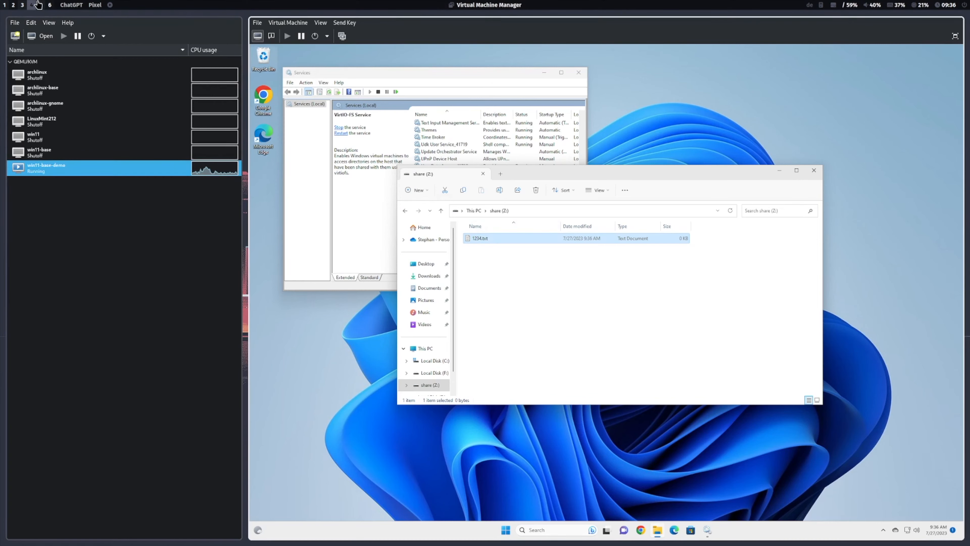
Step: Switch to the host terminal, change into the share directory and list its contents
{"action": "left_click", "coordinate": [22, 5]}
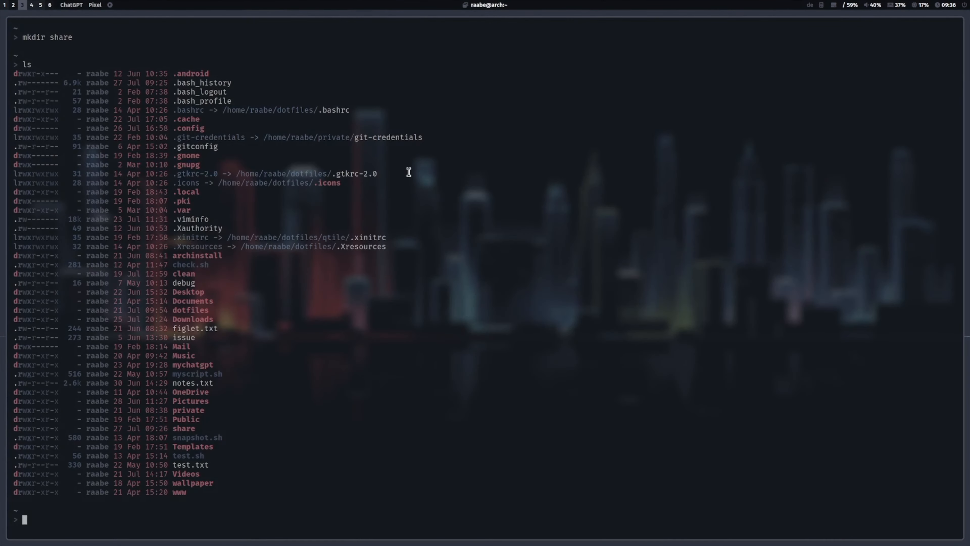
{"action": "type", "text": "cd sh"}
{"action": "key", "text": "Tab"}
{"action": "key", "text": "Return"}
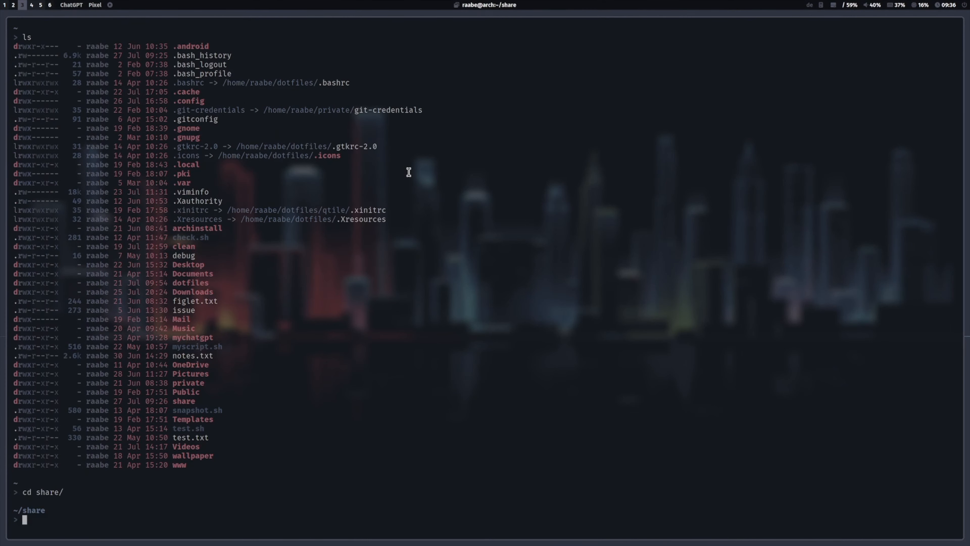
{"action": "type", "text": "ls"}
{"action": "key", "text": "Return"}
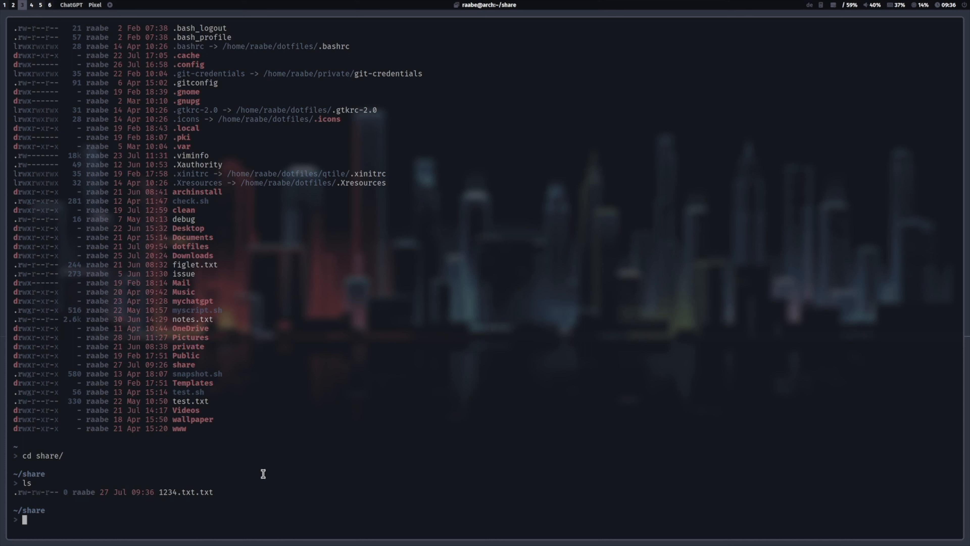
Step: Rename 1234.txt.txt to 1234.txt in the host's share directory with the mv command
{"action": "type", "text": "mv 1234.txt.txt 1234.txt"}
{"action": "key", "text": "Return"}
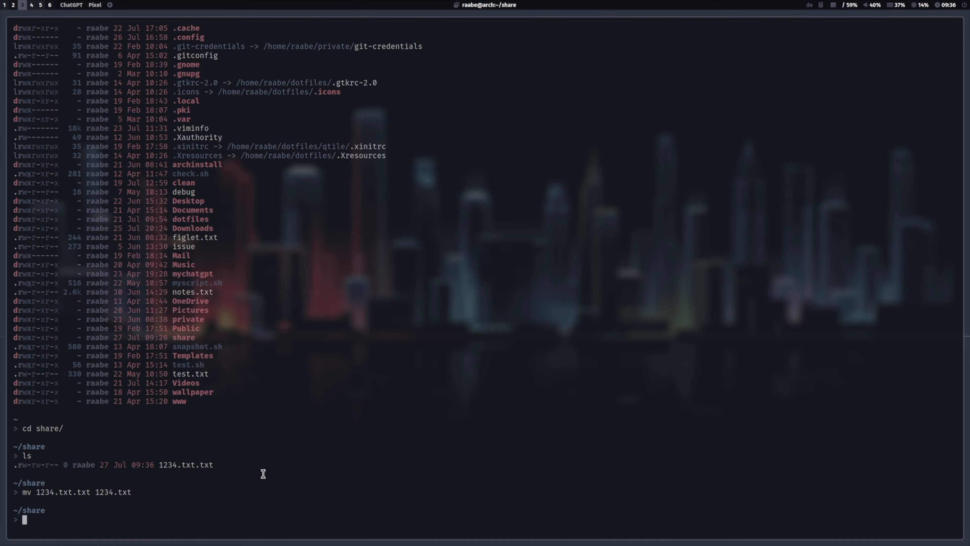
Step: List the host's share directory, open 1234.txt in the Vim editor, insert the word Text and save the file
{"action": "type", "text": "ls"}
{"action": "key", "text": "Return"}
{"action": "type", "text": "v 1234.txt"}
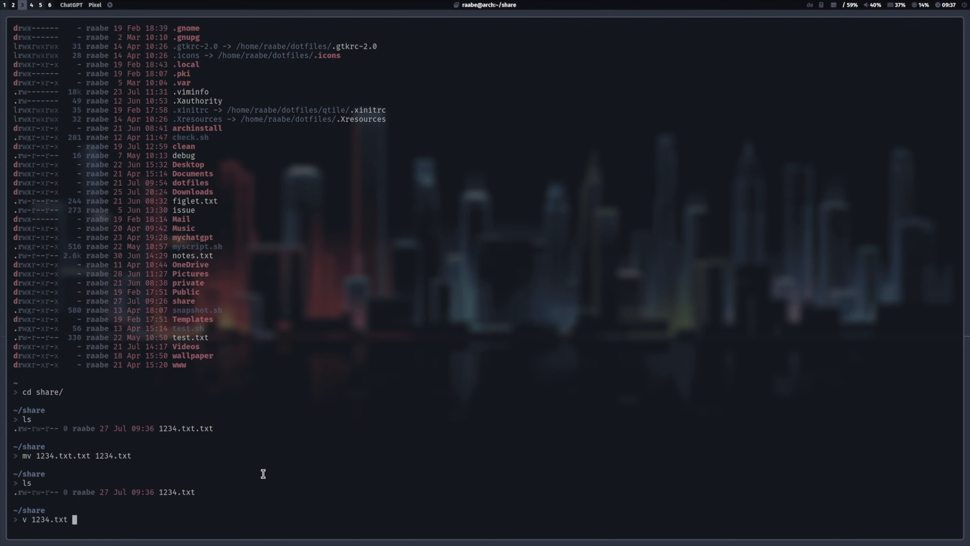
{"action": "key", "text": "Return"}
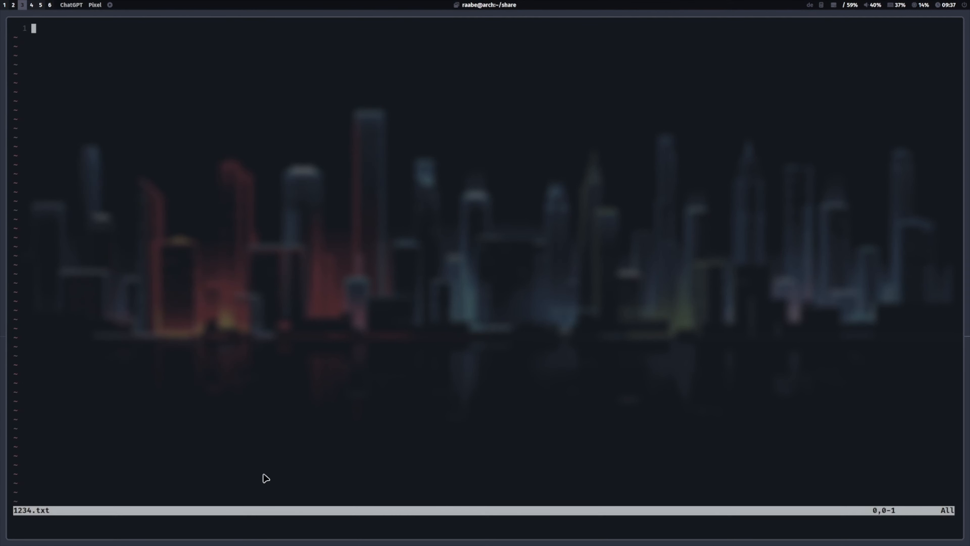
{"action": "type", "text": "i"}
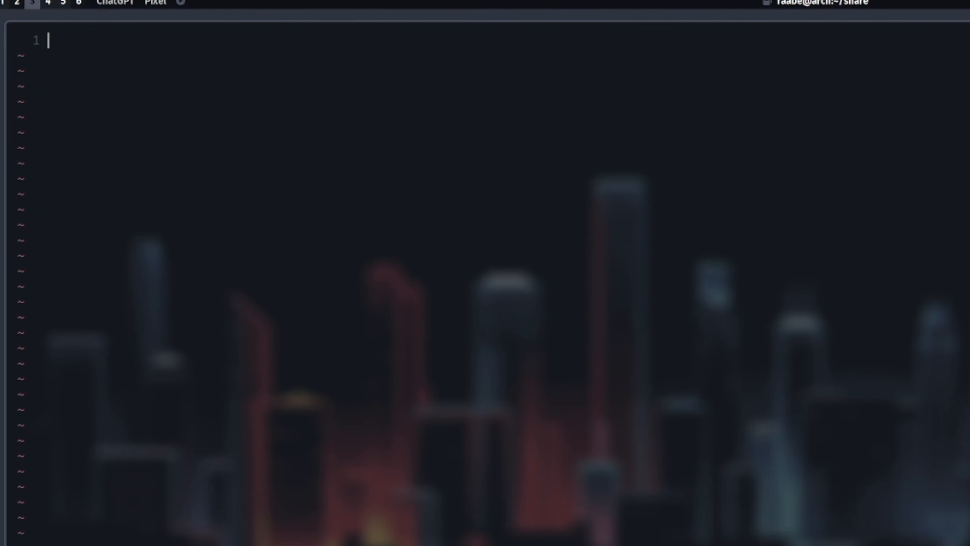
{"action": "type", "text": "Text"}
{"action": "key", "text": "Escape"}
{"action": "type", "text": ":wq"}
{"action": "key", "text": "Return"}
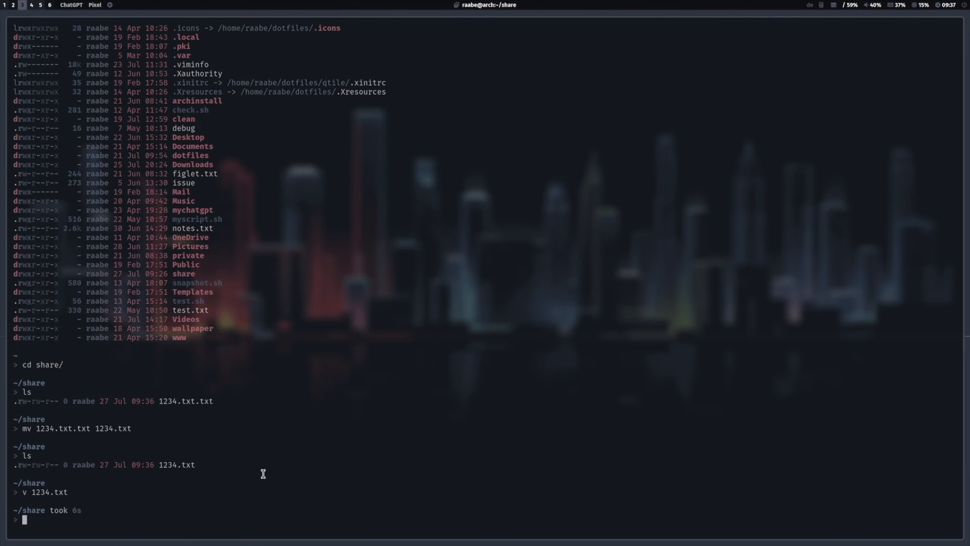
Step: Switch to the Windows virtual machine and open the 1234 text file on the share (Z:) drive to check its content
{"action": "left_click", "coordinate": [31, 4]}
{"action": "left_click", "coordinate": [501, 302]}
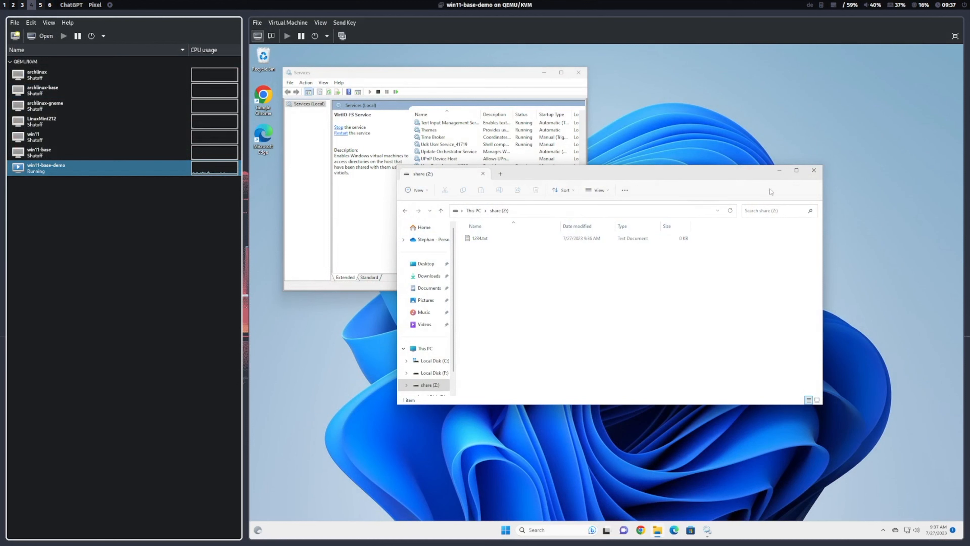
{"action": "left_click", "coordinate": [814, 170]}
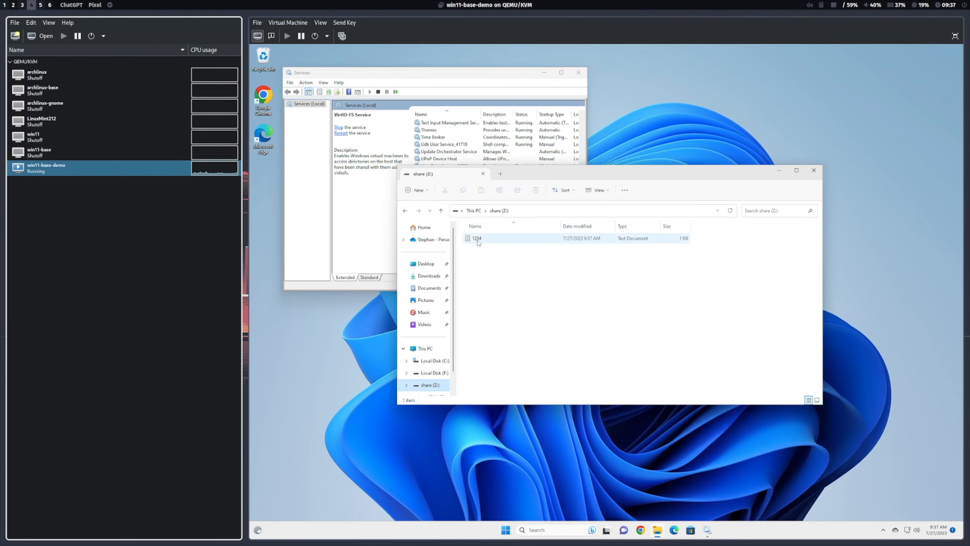
{"action": "double_click", "coordinate": [478, 238]}
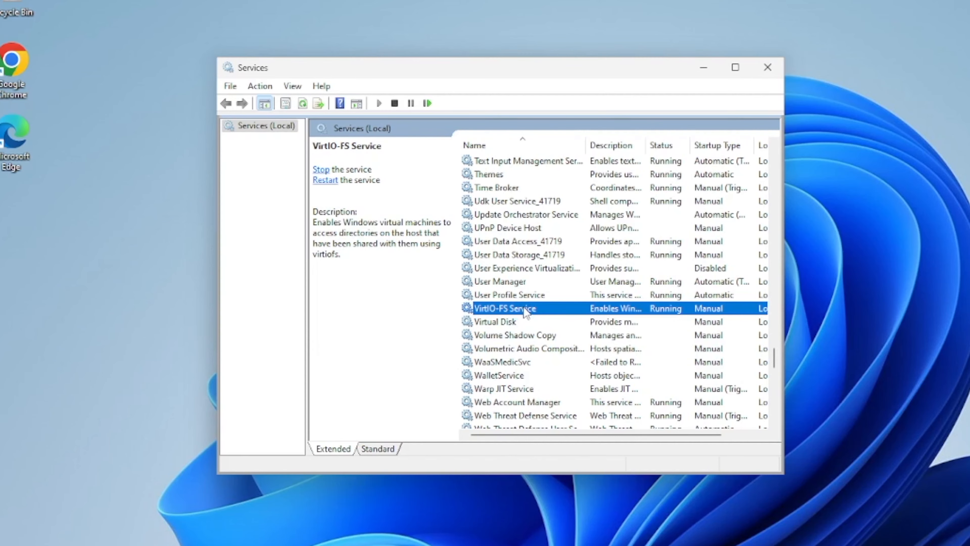
Step: Set the VirtIO-FS Service's startup type to Automatic in its properties and accept the change
{"action": "right_click", "coordinate": [539, 229]}
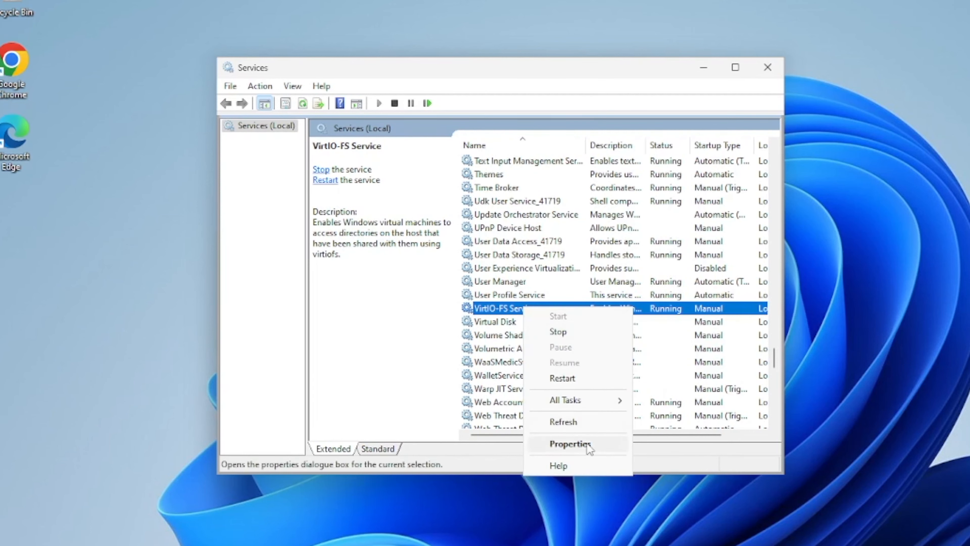
{"action": "left_click", "coordinate": [587, 445]}
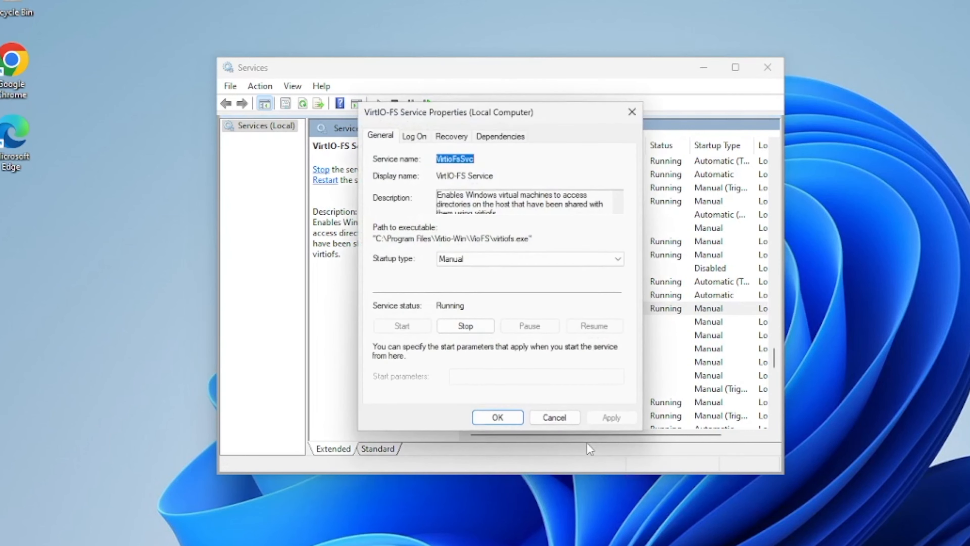
{"action": "left_click", "coordinate": [521, 261]}
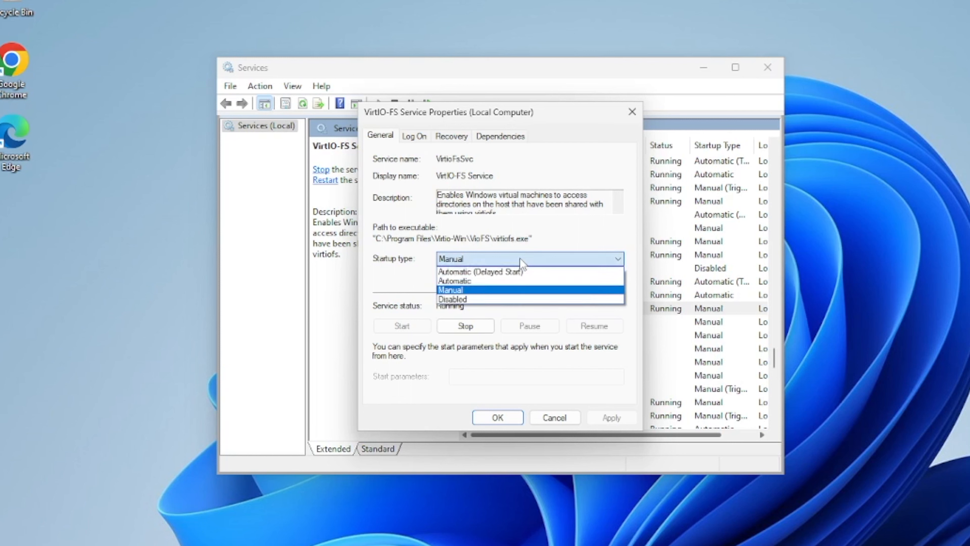
{"action": "left_click", "coordinate": [524, 281]}
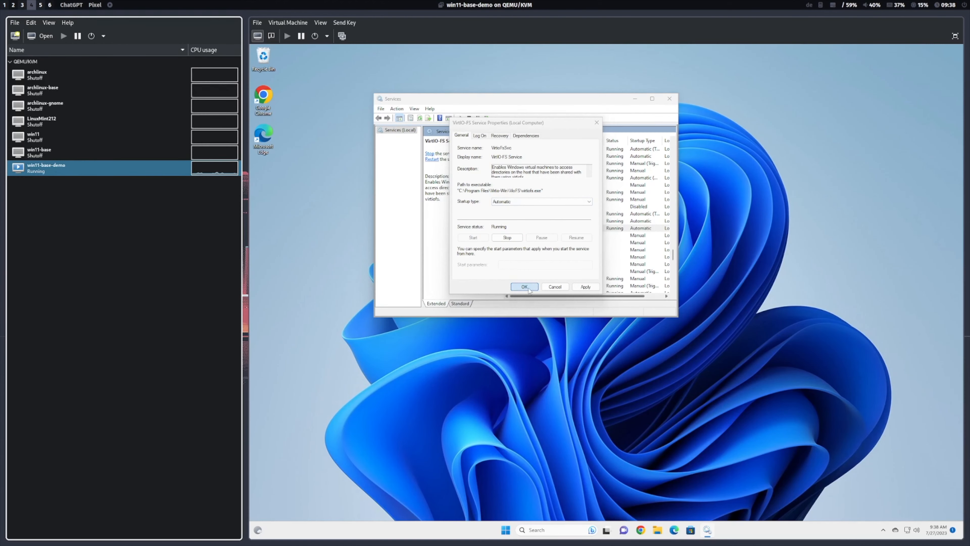
{"action": "left_click", "coordinate": [505, 420]}
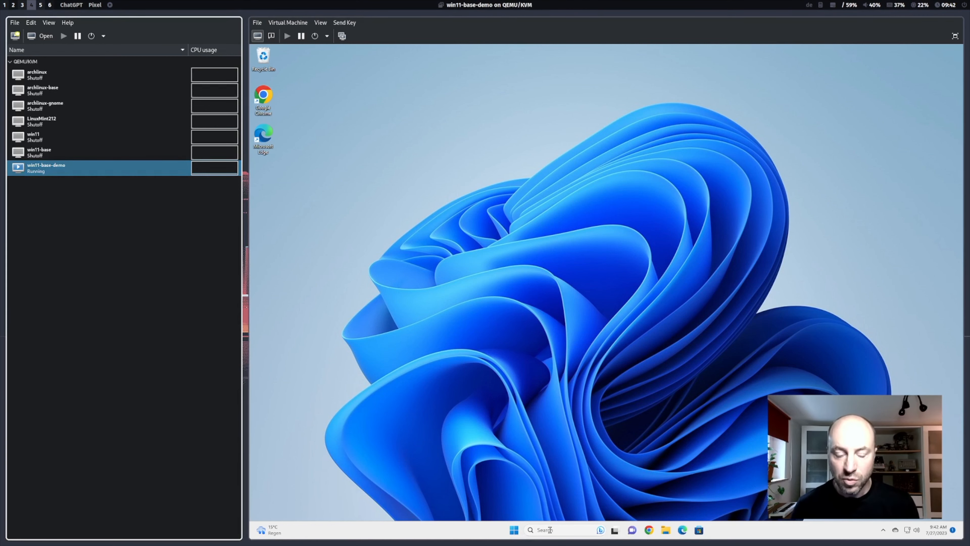
Step: Open Windows Settings in the virtual machine, find the Remote desktop settings by searching for remote, and enable Remote Desktop
{"action": "left_click", "coordinate": [560, 529]}
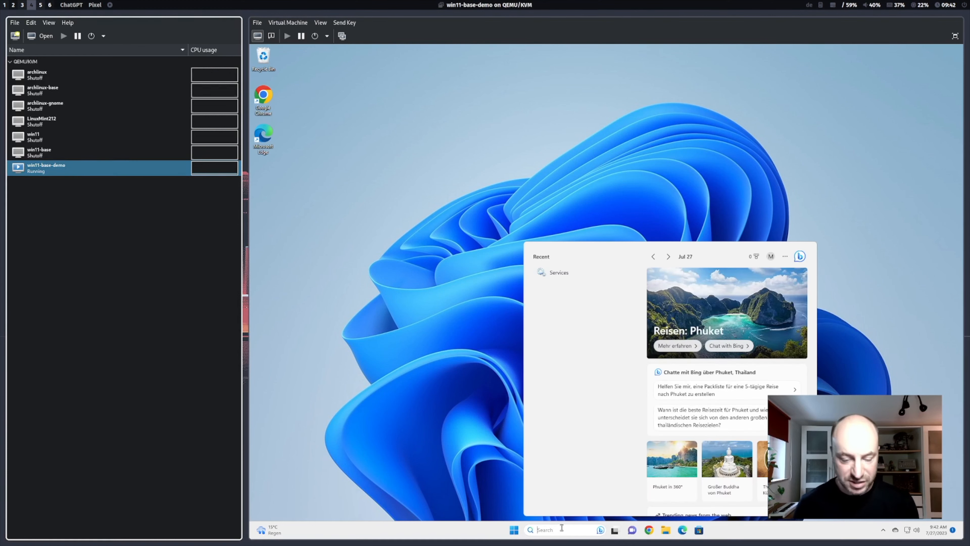
{"action": "left_click", "coordinate": [548, 182]}
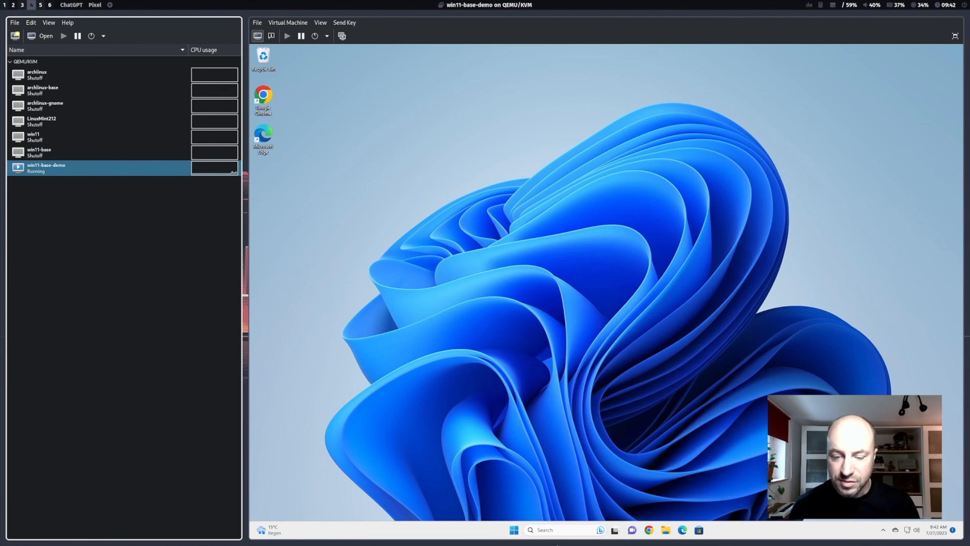
{"action": "left_click", "coordinate": [514, 530]}
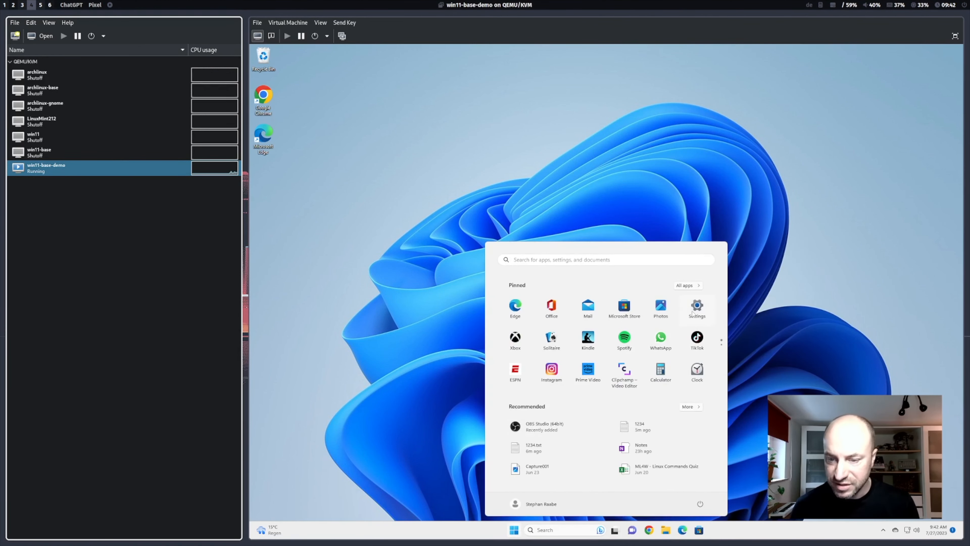
{"action": "left_click", "coordinate": [698, 305]}
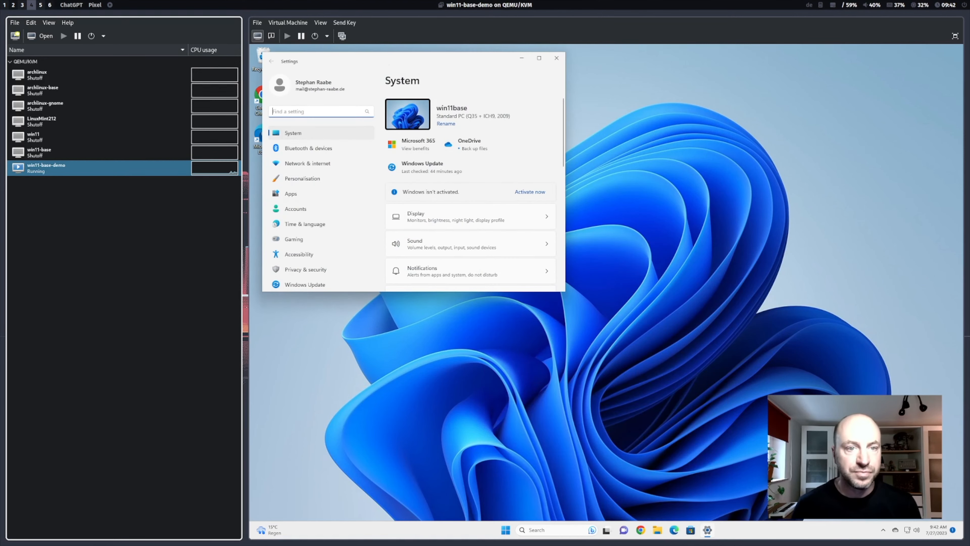
{"action": "left_click_drag", "start_coordinate": [382, 66], "coordinate": [586, 136]}
{"action": "type", "text": "remote"}
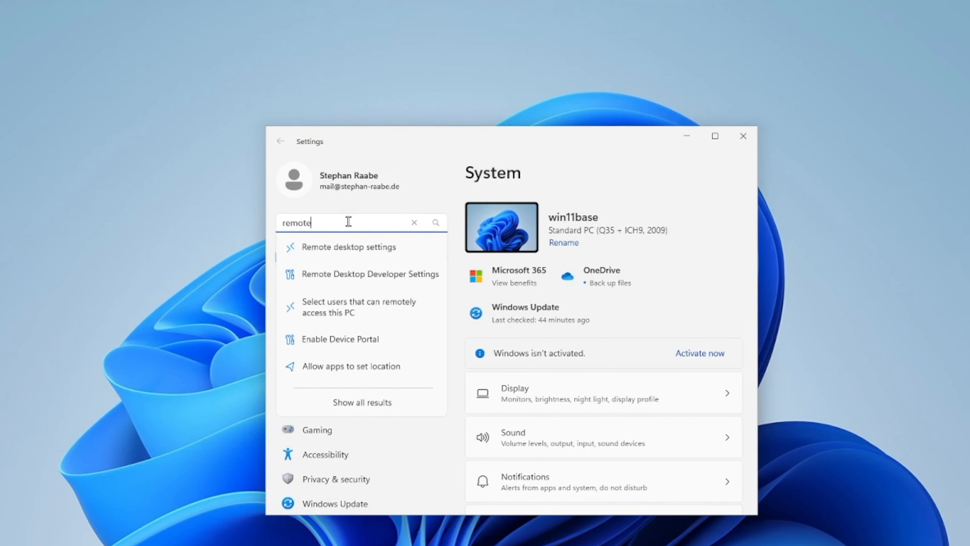
{"action": "left_click", "coordinate": [362, 249]}
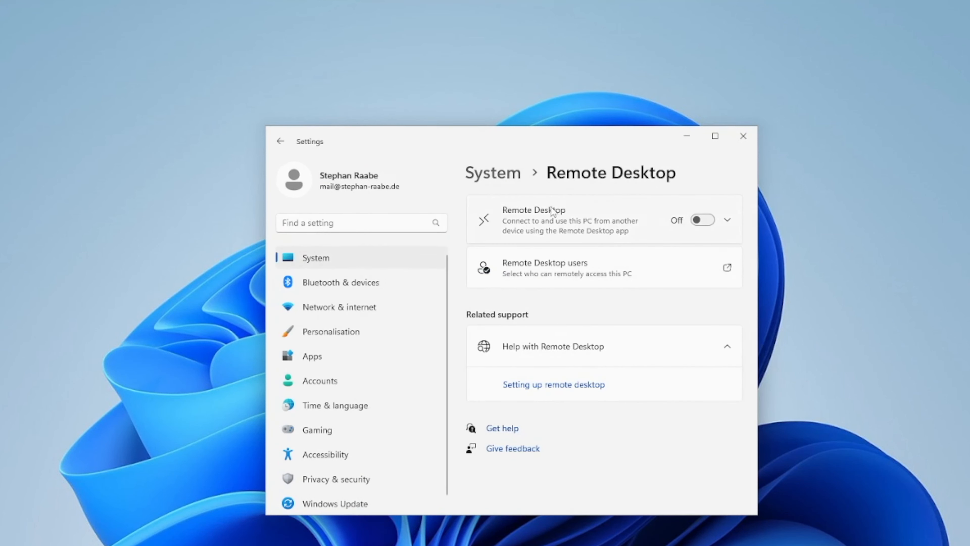
{"action": "left_click", "coordinate": [706, 221]}
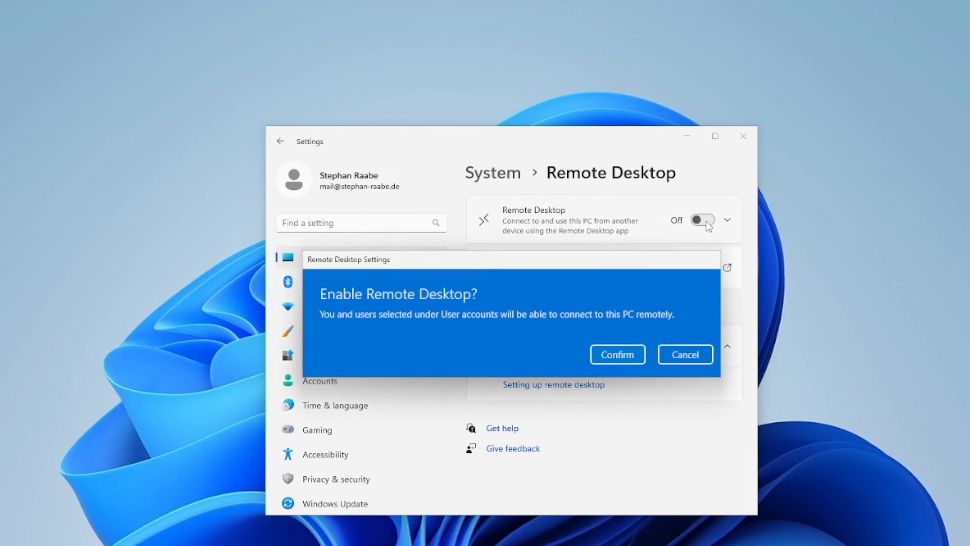
{"action": "left_click", "coordinate": [618, 352]}
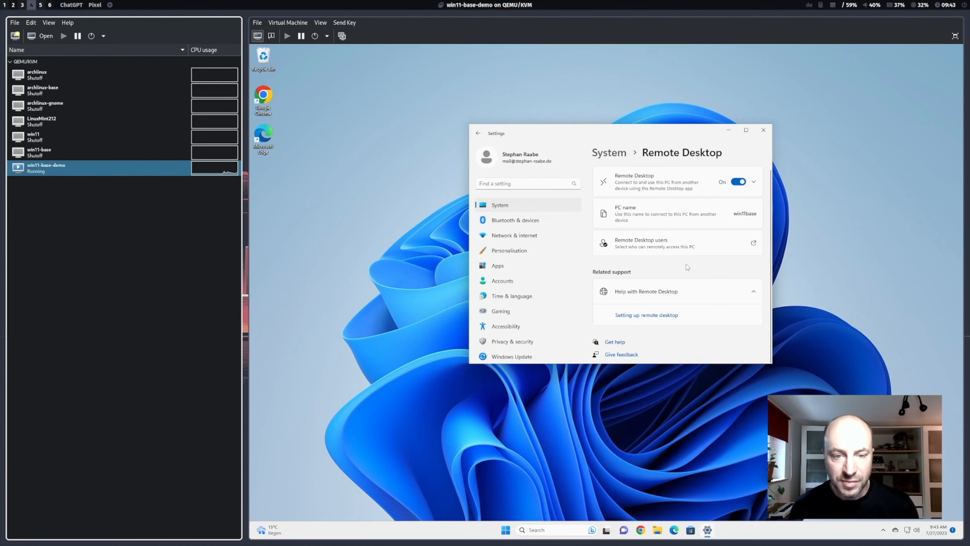
Step: Open the Your info page of the Windows account settings and locate the Microsoft account section
{"action": "left_click", "coordinate": [529, 159]}
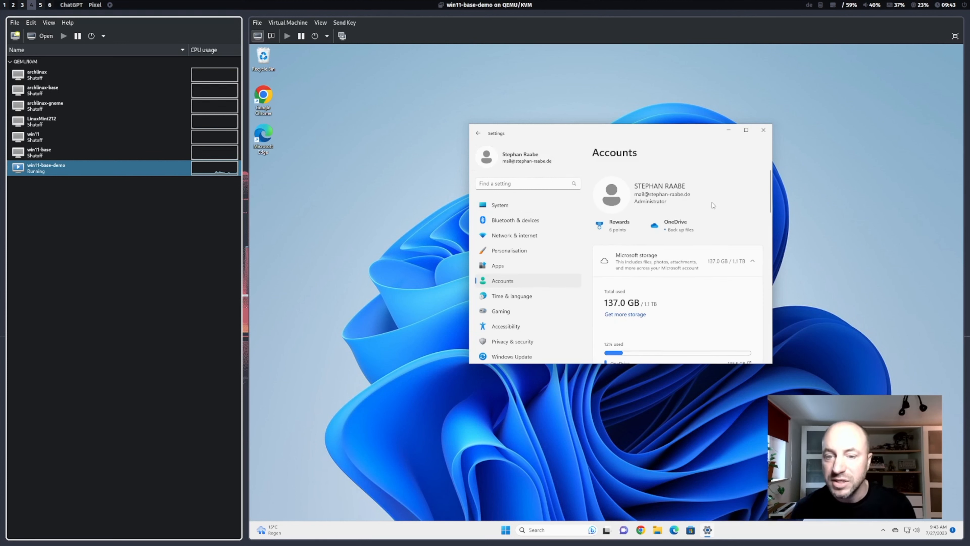
{"action": "scroll", "coordinate": [713, 203], "scroll_direction": "down", "scroll_amount": 5}
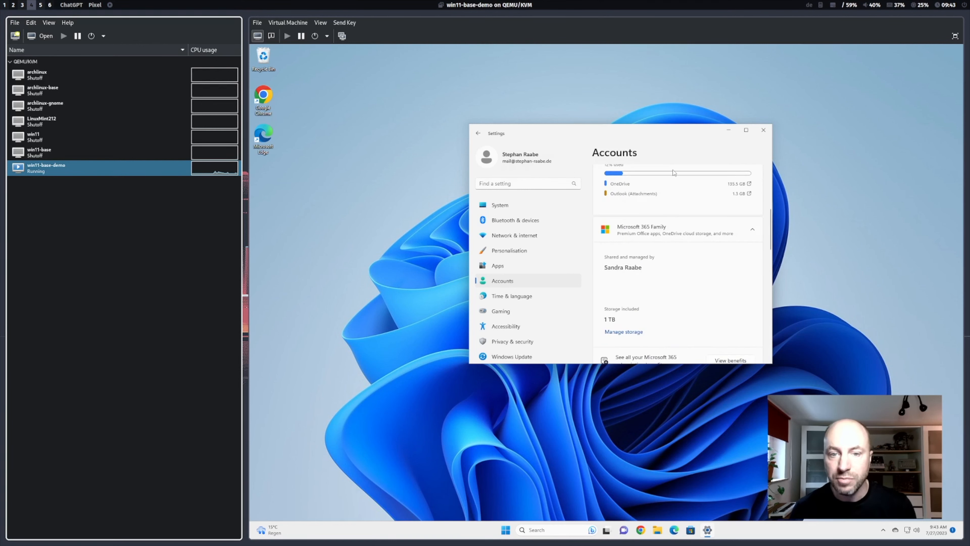
{"action": "scroll", "coordinate": [671, 173], "scroll_direction": "down", "scroll_amount": 5}
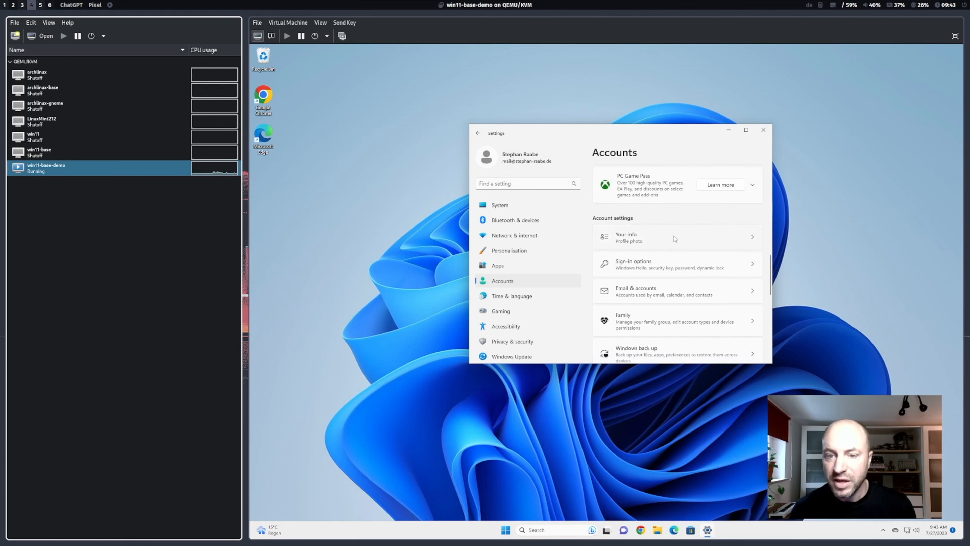
{"action": "left_click", "coordinate": [675, 239]}
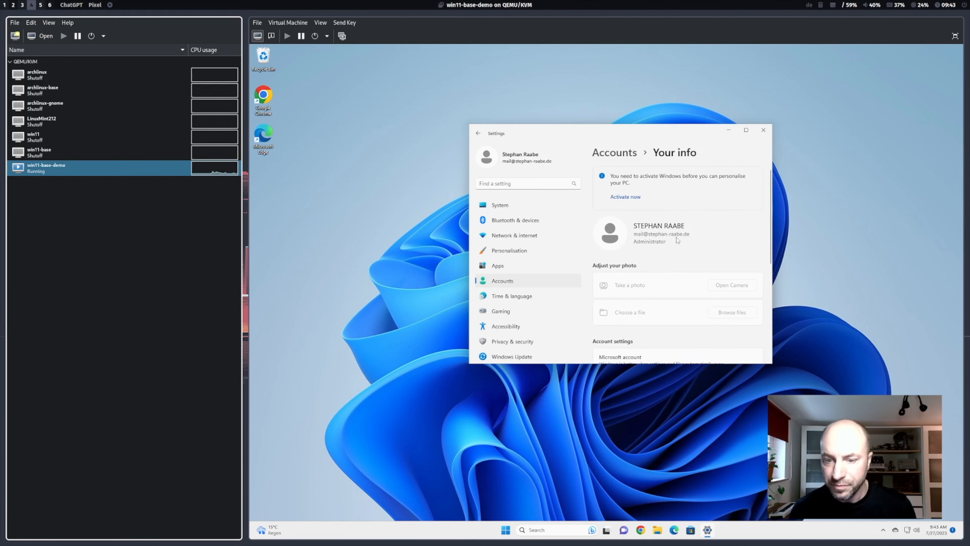
{"action": "scroll", "coordinate": [725, 220], "scroll_direction": "down", "scroll_amount": 6}
{"action": "scroll", "coordinate": [725, 217], "scroll_direction": "up", "scroll_amount": 1}
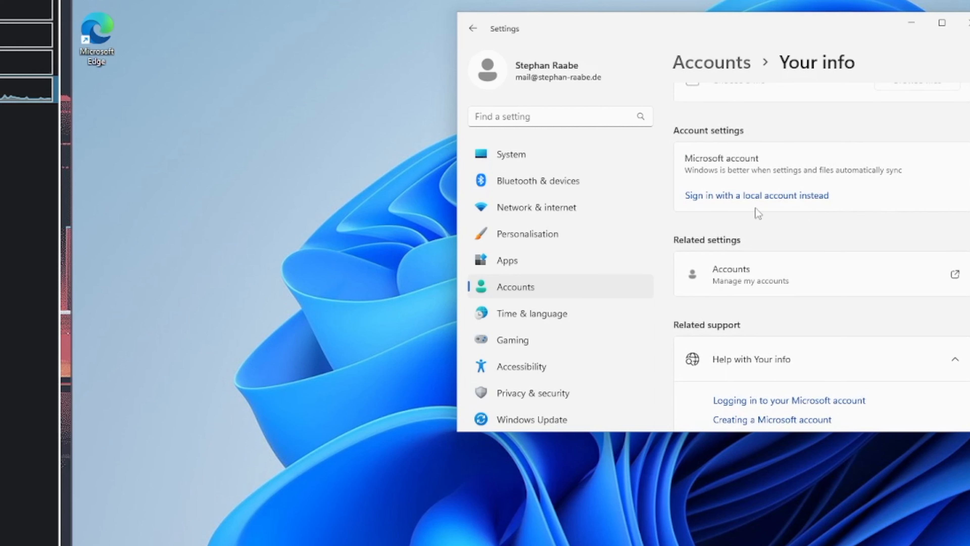
Step: Start signing in with a local account instead of the Microsoft account and verify the identity with the account PIN
{"action": "left_click", "coordinate": [768, 196]}
{"action": "left_click", "coordinate": [806, 489]}
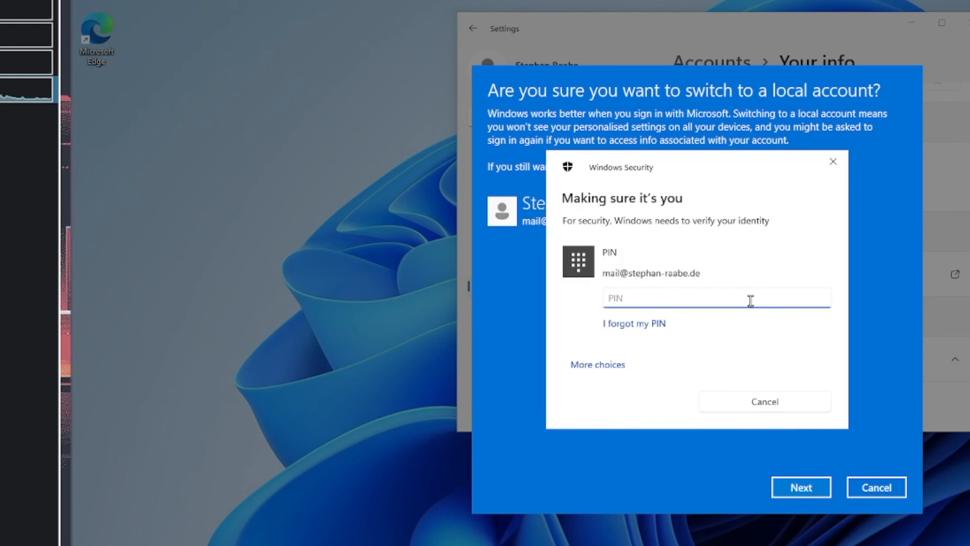
{"action": "type", "text": "••••"}
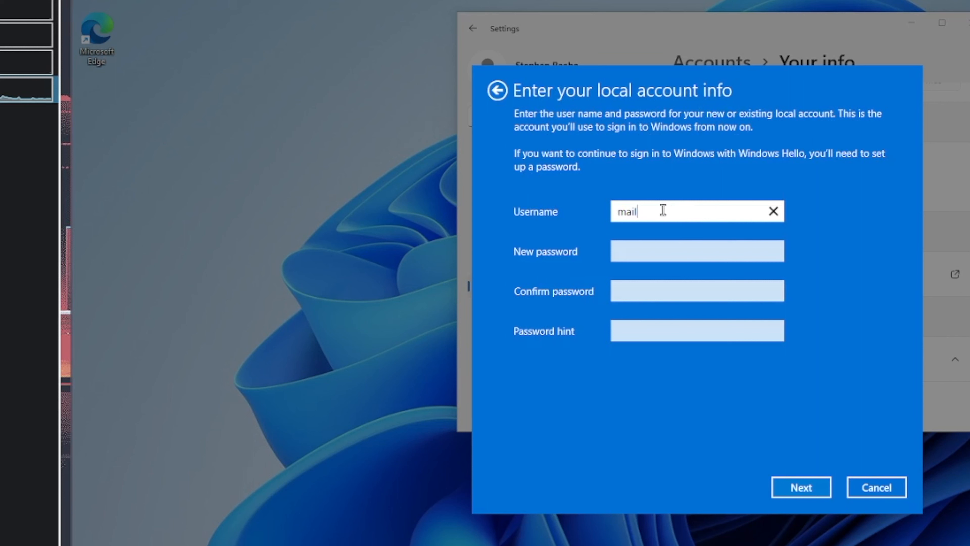
Step: Fill in the local account's username, new password and password confirmation
{"action": "left_click_drag", "start_coordinate": [643, 211], "coordinate": [573, 202]}
{"action": "type", "text": "raabe"}
{"action": "key", "text": "Tab"}
{"action": "type", "text": "••••••"}
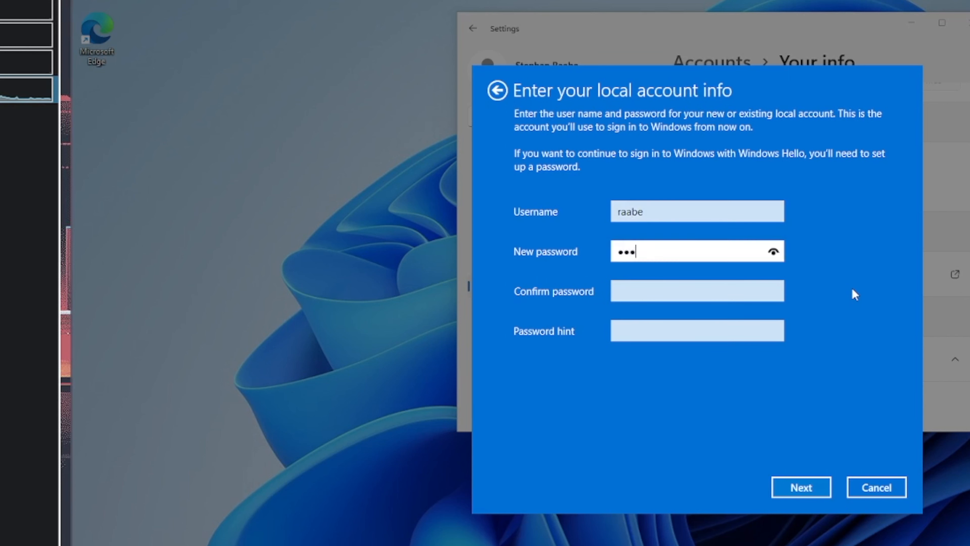
{"action": "key", "text": "Tab"}
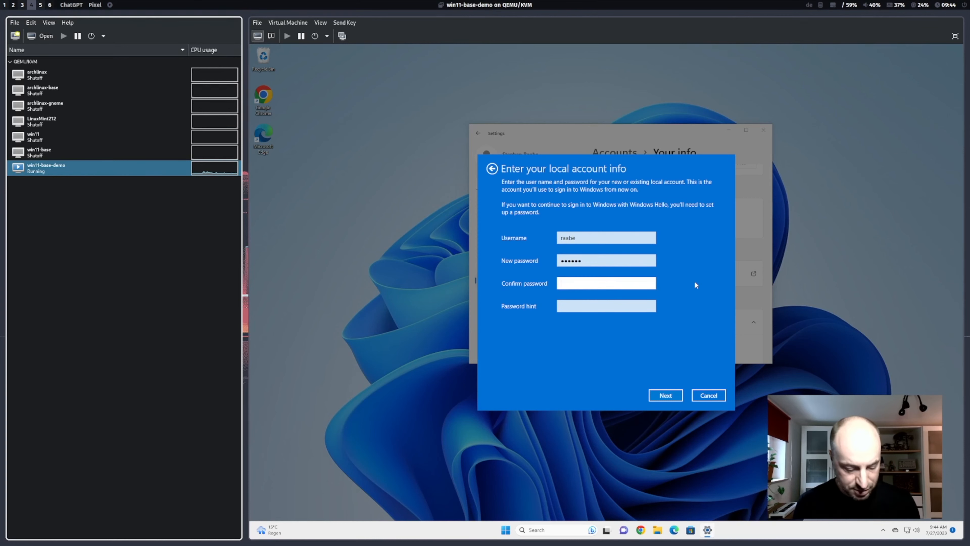
{"action": "type", "text": "•••"}
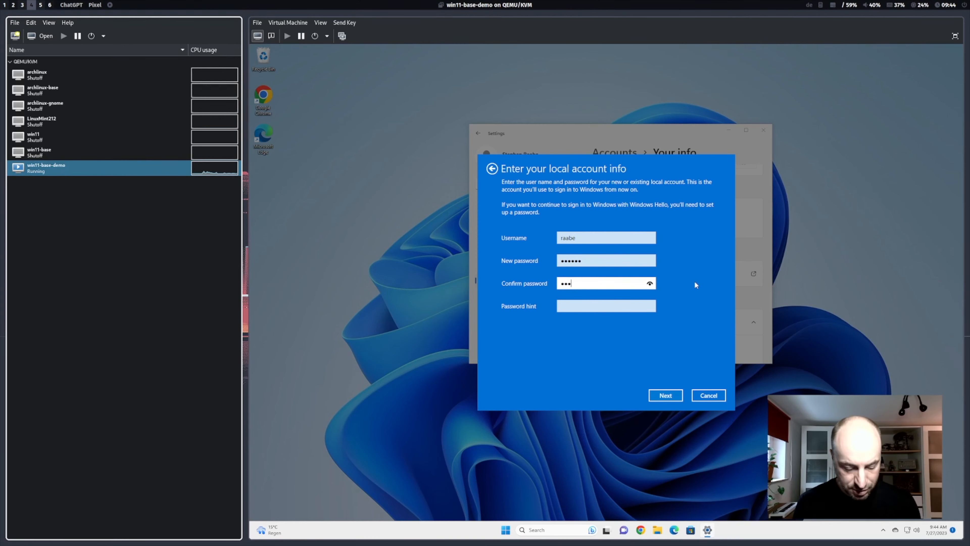
{"action": "key", "text": "BackSpace"}
{"action": "key", "text": "BackSpace"}
{"action": "key", "text": "BackSpace"}
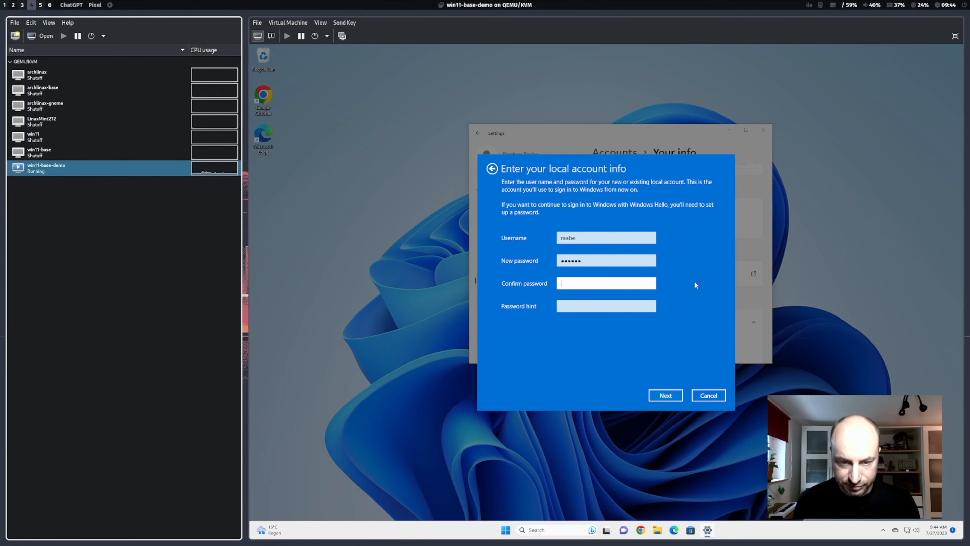
{"action": "type", "text": "••••••"}
{"action": "key", "text": "Tab"}
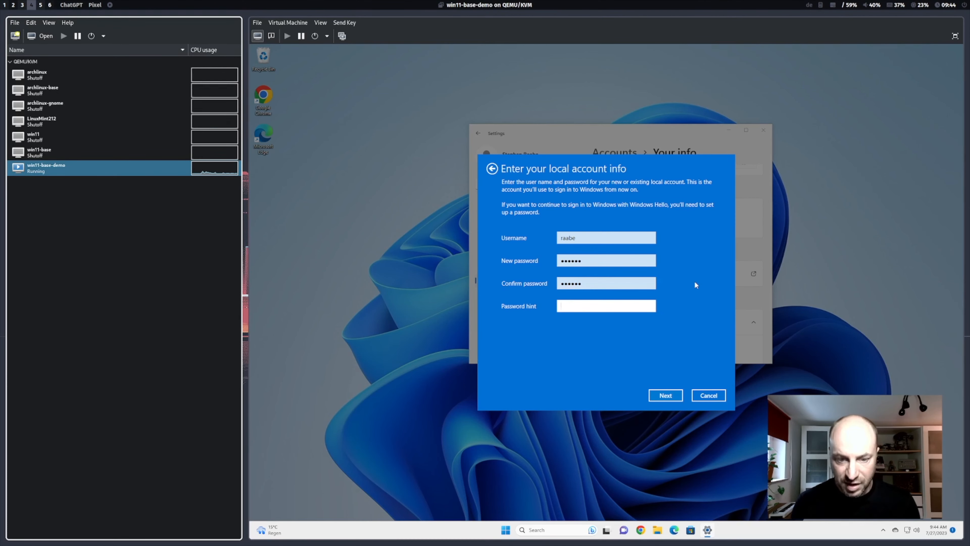
Step: Set the password hint to hint and finish switching to the local account by signing out
{"action": "type", "text": "hint"}
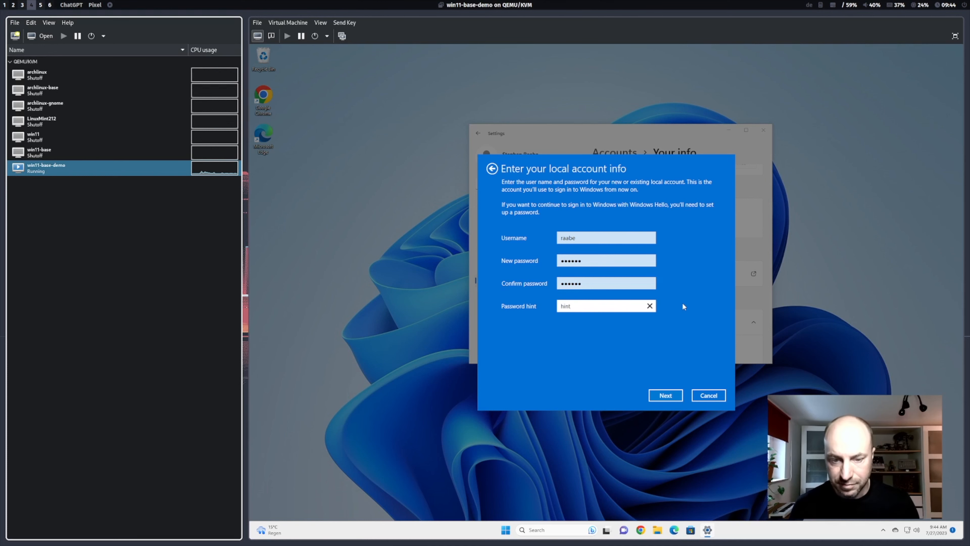
{"action": "left_click", "coordinate": [664, 396]}
{"action": "left_click", "coordinate": [655, 394]}
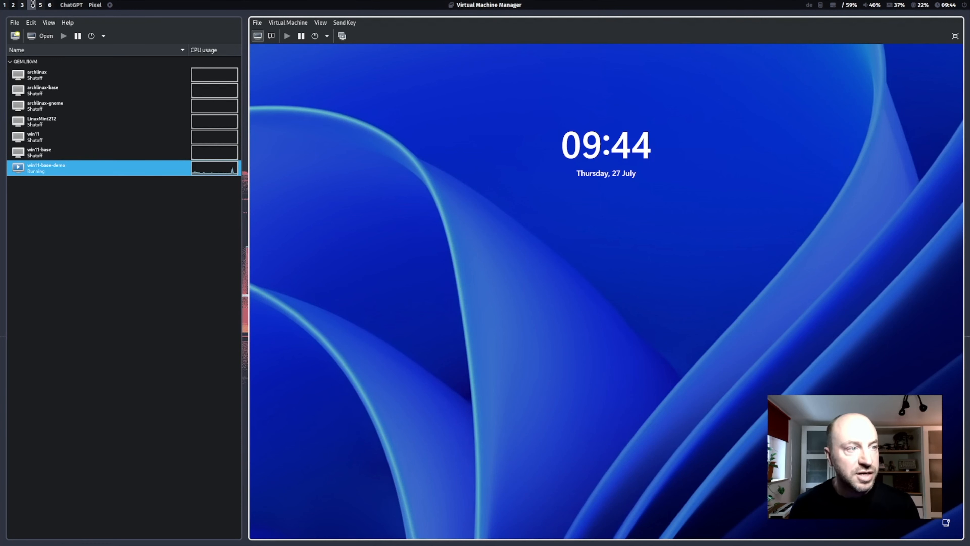
Step: Switch to the host terminal, start installing freerdp with sudo pacman -S, enter the sudo password, and decline the reinstallation
{"action": "left_click", "coordinate": [21, 4]}
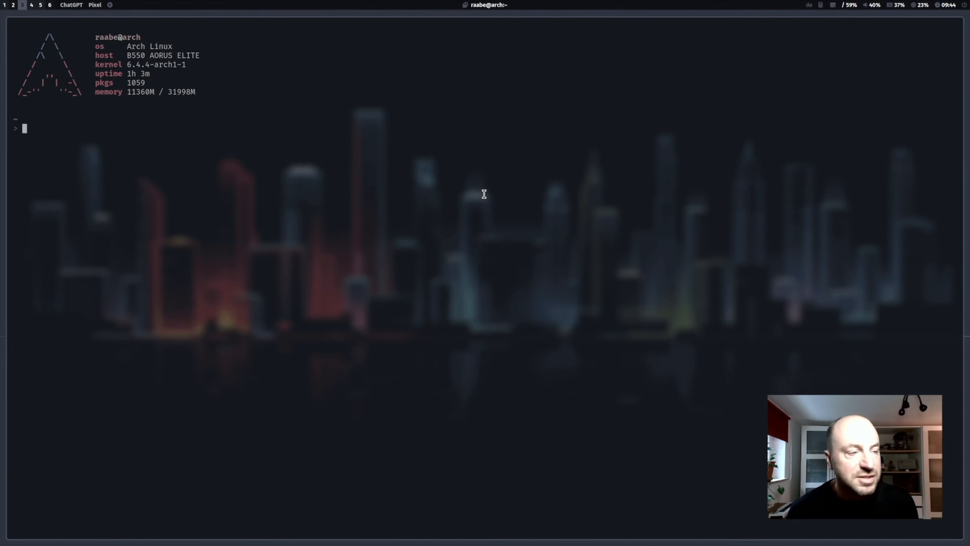
{"action": "type", "text": "sudo pacman "}
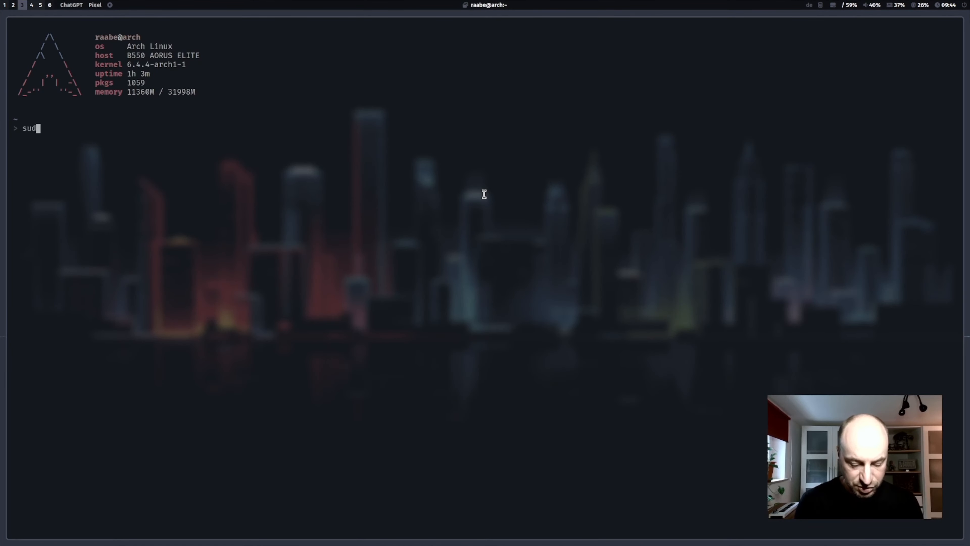
{"action": "type", "text": "-"}
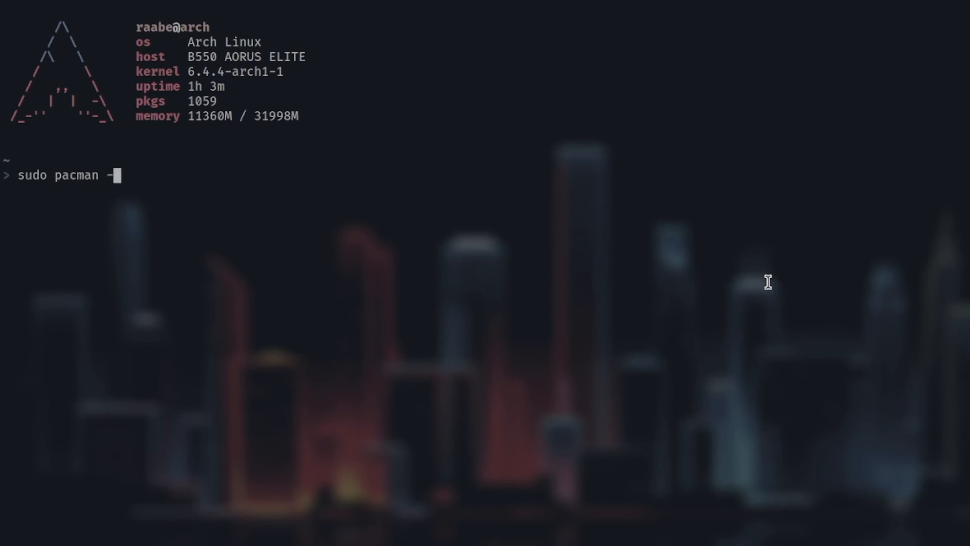
{"action": "type", "text": "S freerdp"}
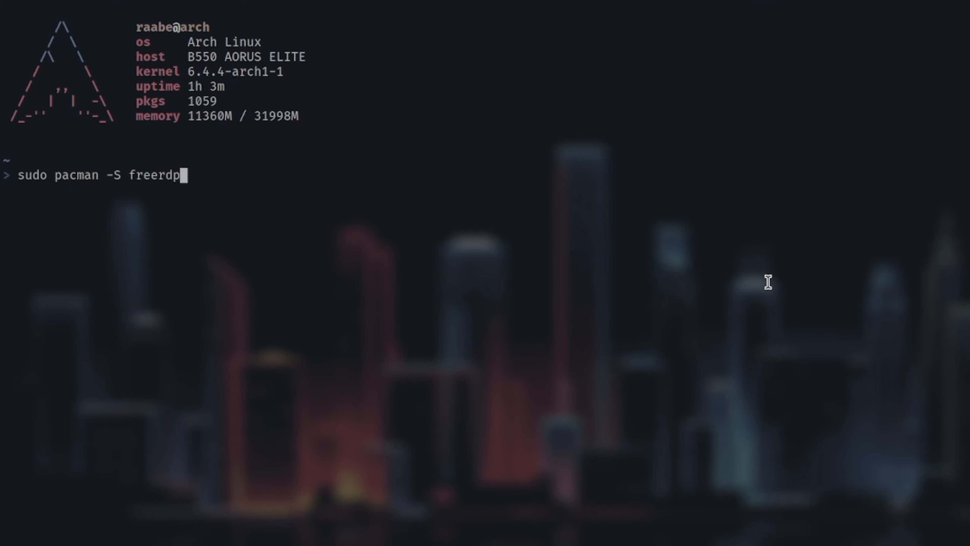
{"action": "key", "text": "Return"}
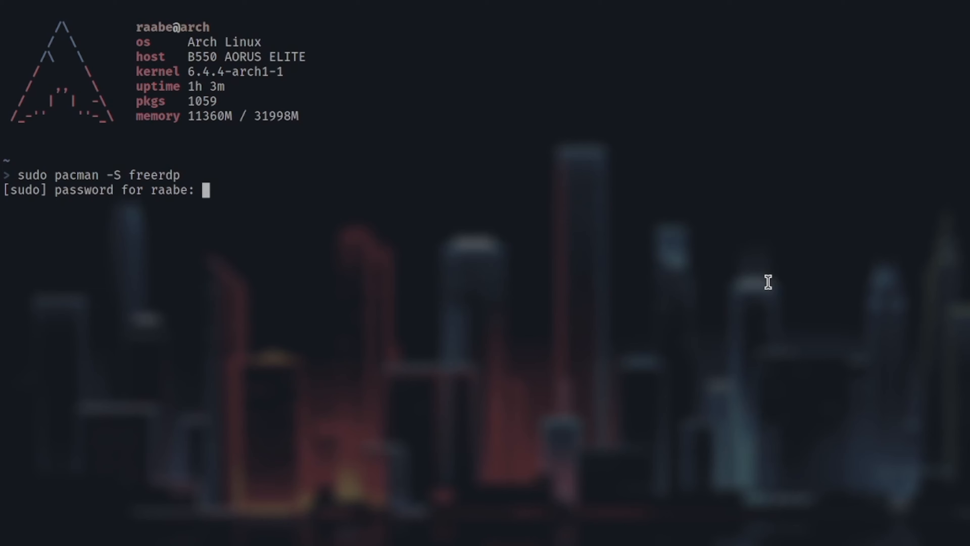
{"action": "key", "text": "Return"}
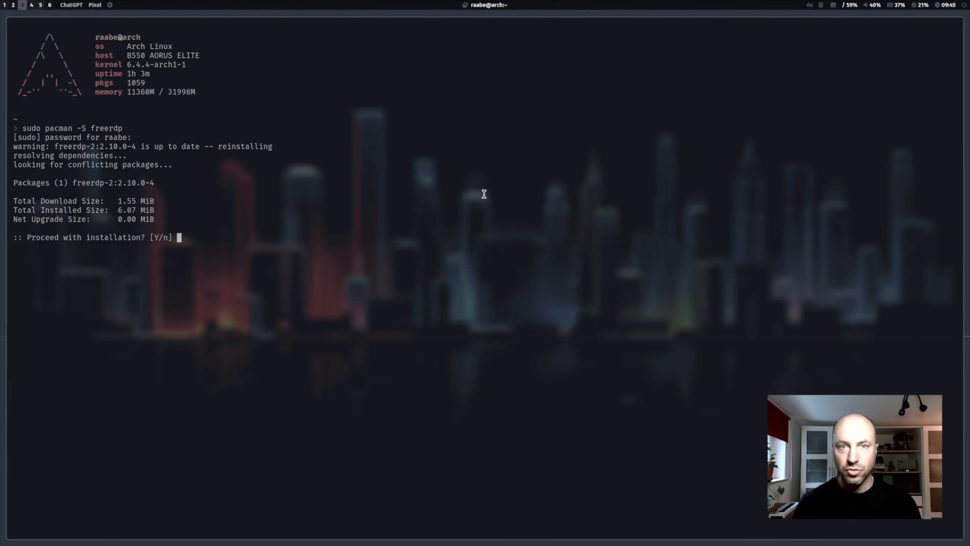
{"action": "type", "text": "n"}
{"action": "key", "text": "Return"}
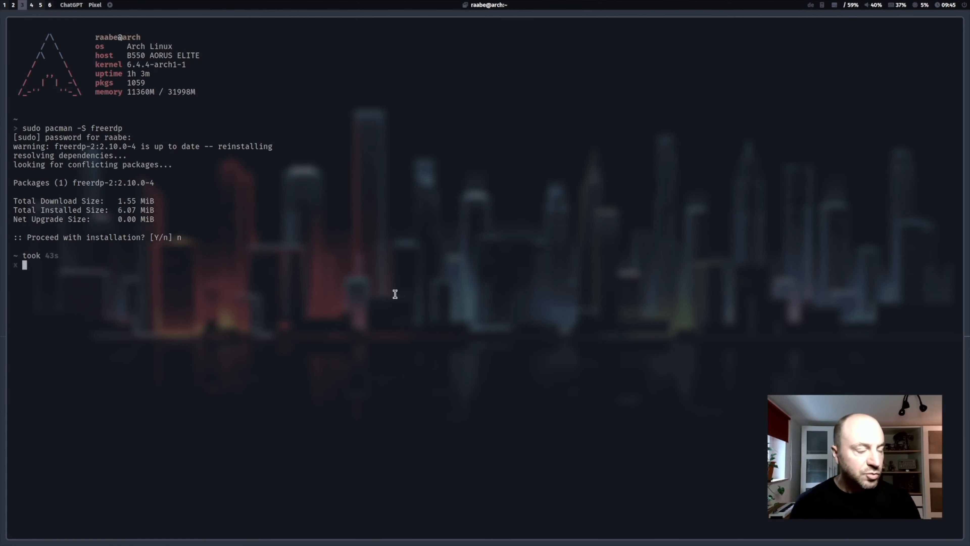
Step: Run xfreerdp without arguments in the terminal to view its option list and usage examples
{"action": "type", "text": "x"}
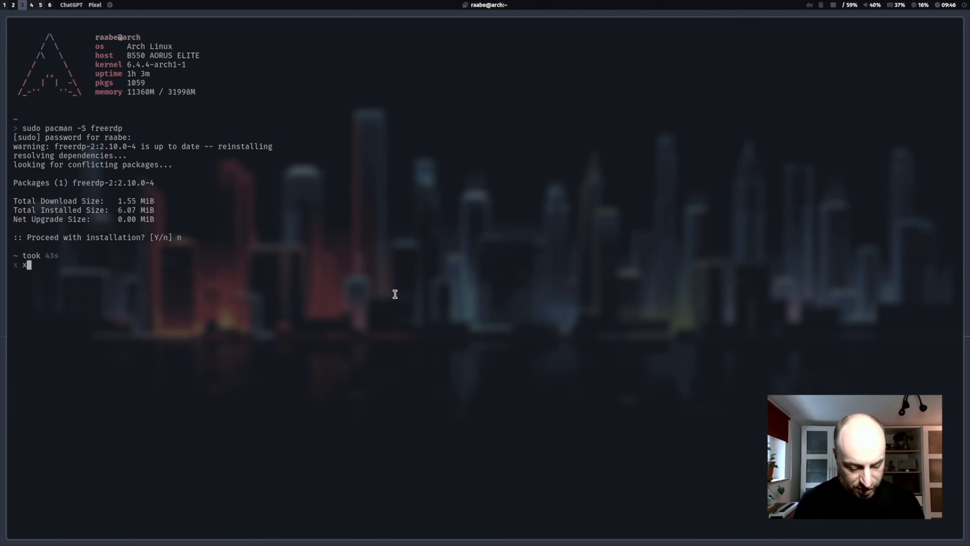
{"action": "type", "text": "freerdp"}
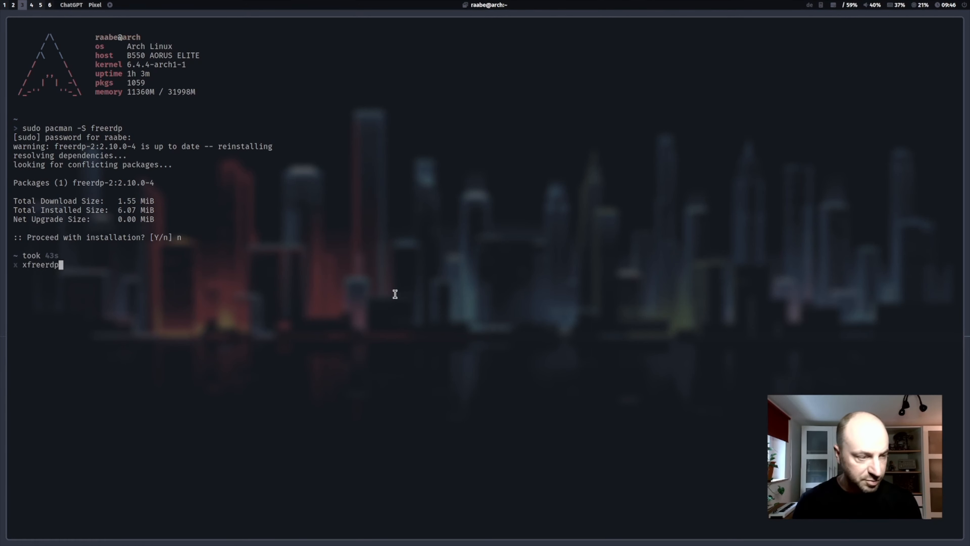
{"action": "key", "text": "Return"}
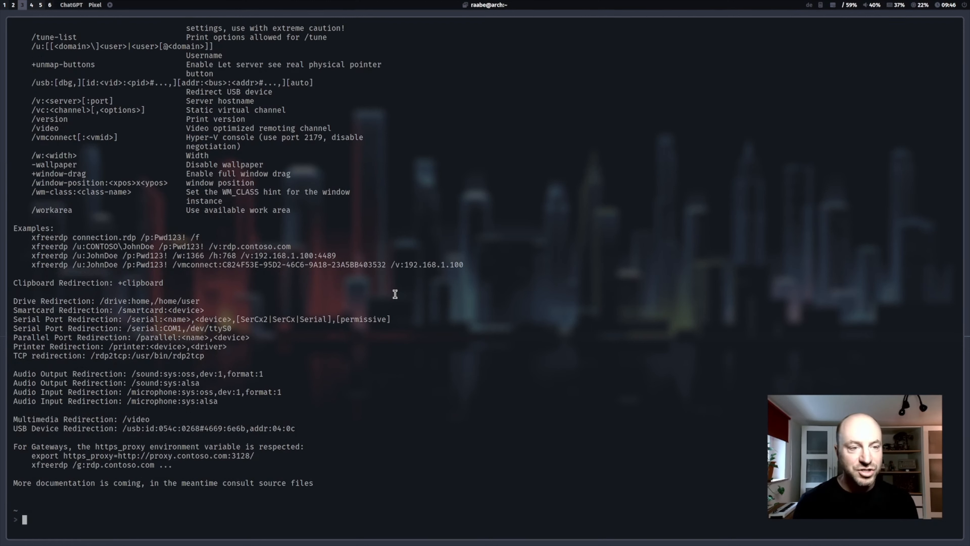
Step: Recall the prepared xfreerdp command with -grab-keyboard, /size:100%, /dynamic-resolution, /gfx-h264:avc444 and +gfx-progressive, and go to its IP placeholder after /v:
{"action": "key", "text": "Up"}
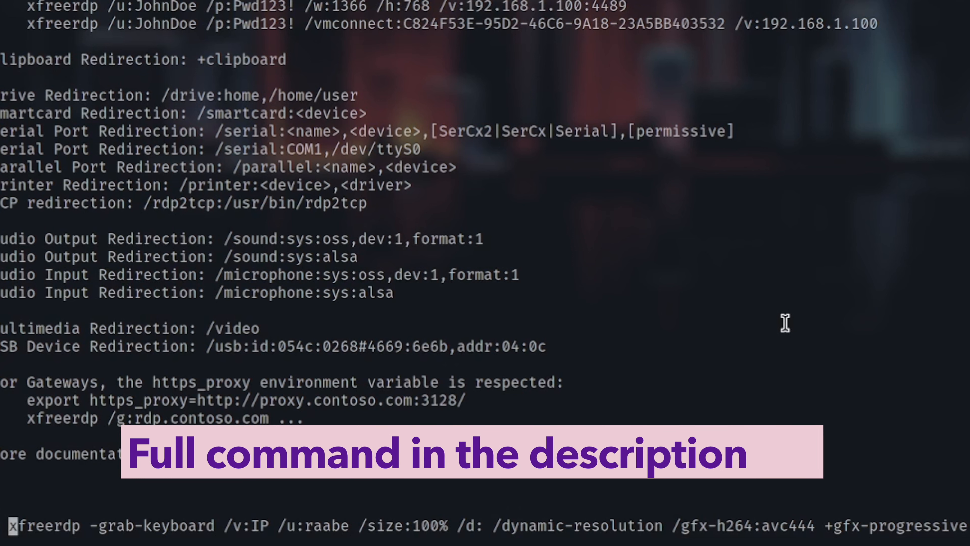
{"action": "key", "text": "Right"}
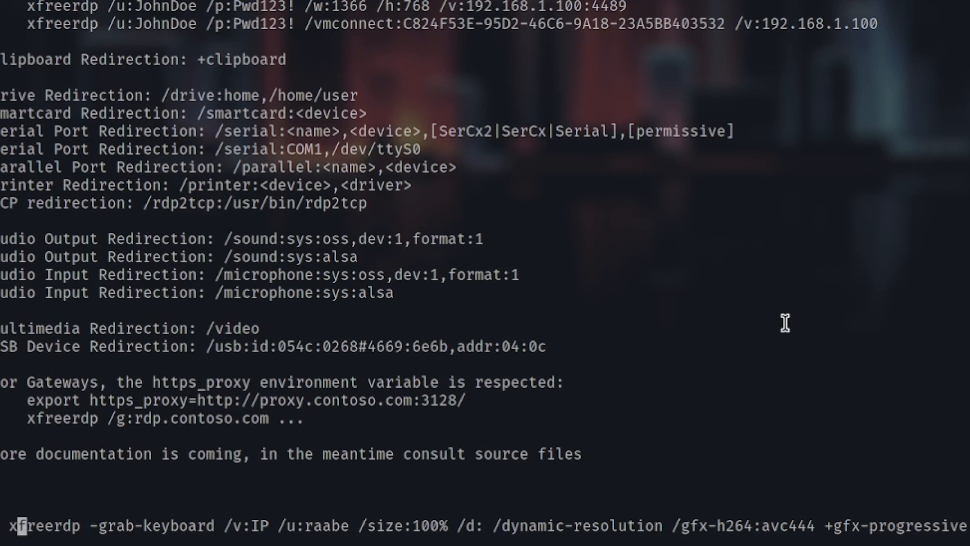
{"action": "key", "text": "Right"}
{"action": "key", "text": "Right"}
{"action": "key", "text": "Right"}
{"action": "key", "text": "Right"}
{"action": "key", "text": "Right"}
{"action": "key", "text": "Right"}
{"action": "key", "text": "Right"}
{"action": "key", "text": "Right"}
{"action": "key", "text": "Right"}
{"action": "key", "text": "Right"}
{"action": "key", "text": "Right"}
{"action": "key", "text": "Right"}
{"action": "key", "text": "Right"}
{"action": "key", "text": "Right"}
{"action": "key", "text": "Right"}
{"action": "key", "text": "Right"}
{"action": "key", "text": "Right"}
{"action": "key", "text": "Right"}
{"action": "key", "text": "Right"}
{"action": "key", "text": "Right"}
{"action": "key", "text": "Right"}
{"action": "key", "text": "Right"}
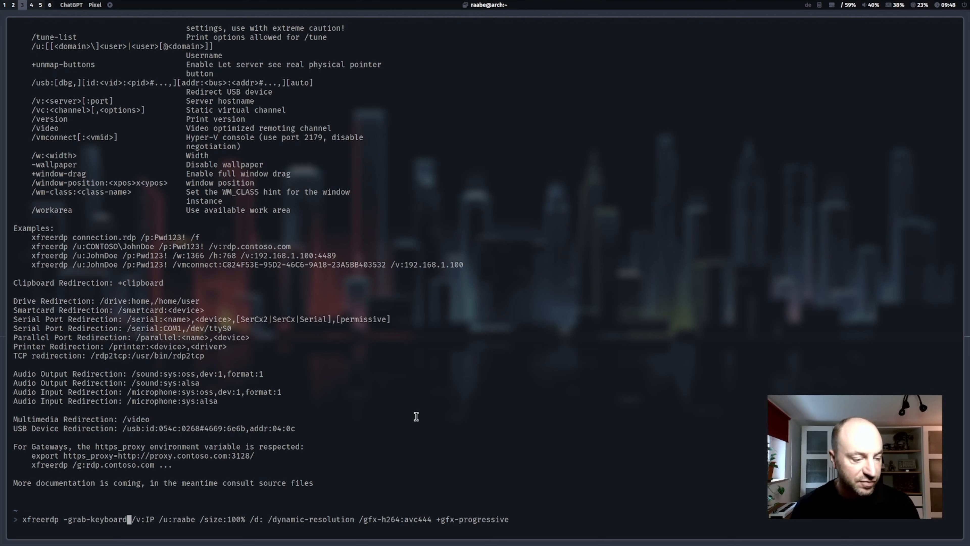
{"action": "key", "text": "Right"}
{"action": "key", "text": "Right"}
{"action": "key", "text": "Right"}
{"action": "key", "text": "Right"}
{"action": "key", "text": "Right"}
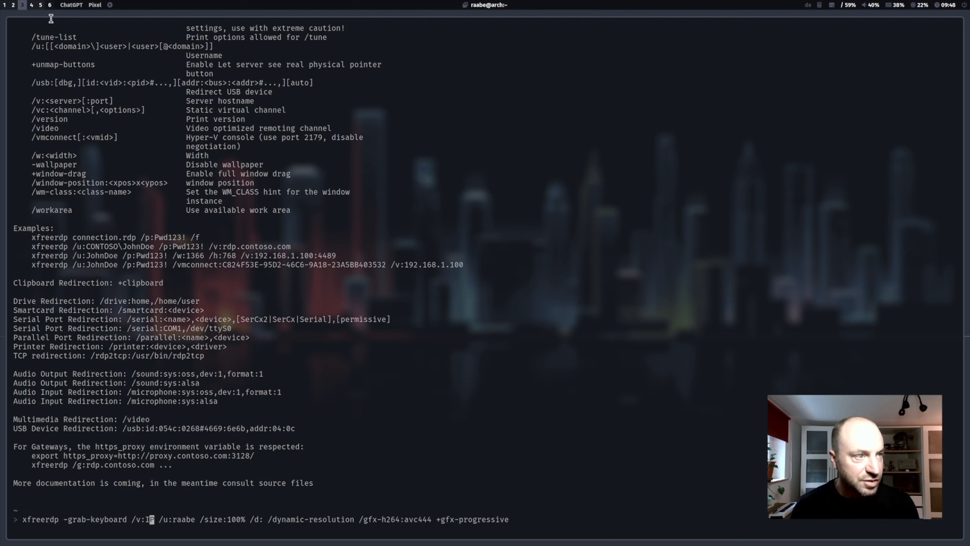
Step: Switch to Virtual Machine Manager and copy the IP address from the NIC details of win11-base-demo
{"action": "left_click", "coordinate": [31, 5]}
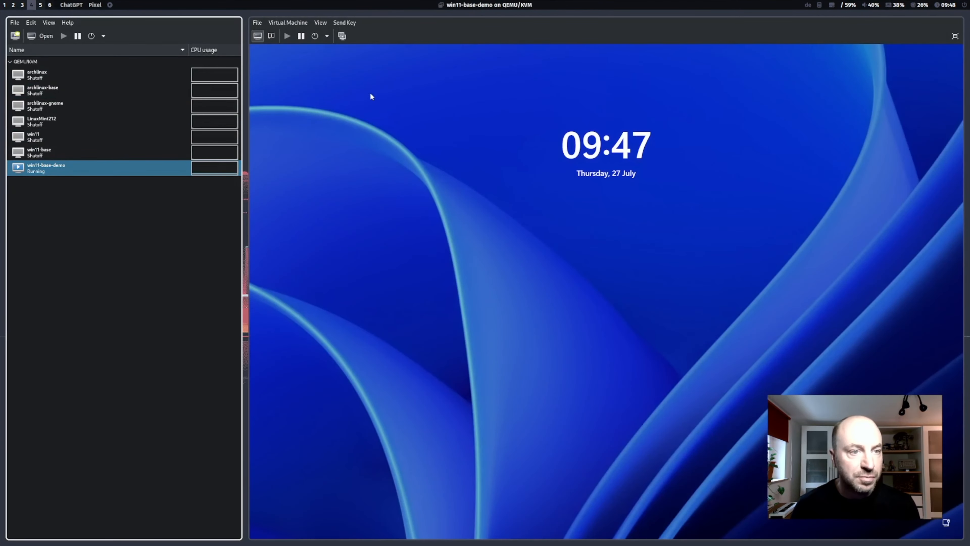
{"action": "left_click", "coordinate": [271, 39]}
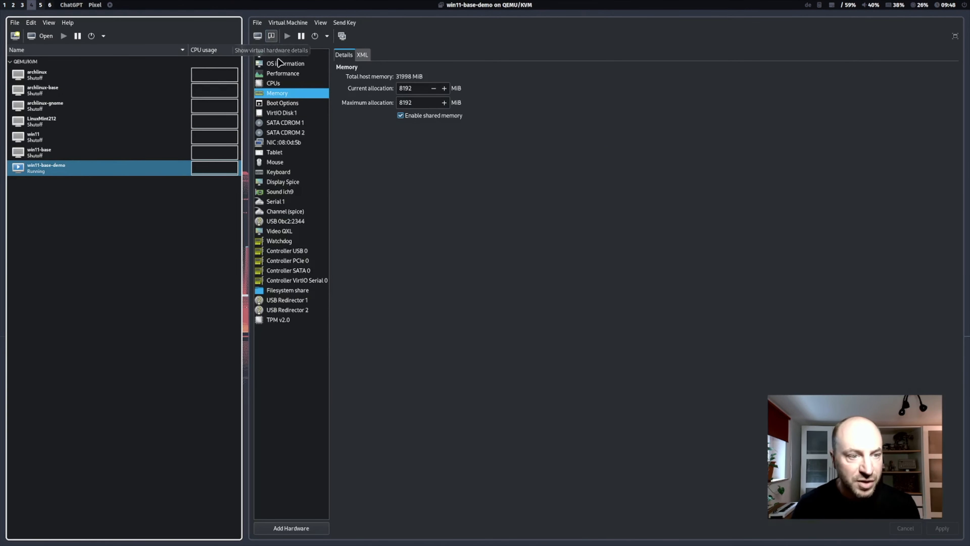
{"action": "left_click", "coordinate": [284, 142]}
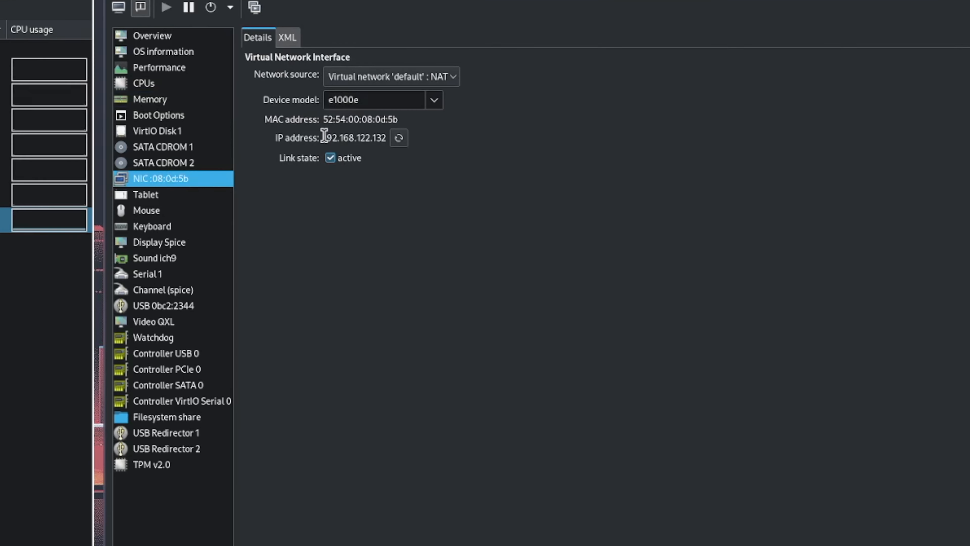
{"action": "left_click_drag", "start_coordinate": [324, 135], "coordinate": [389, 153]}
{"action": "key", "text": "ctrl+c"}
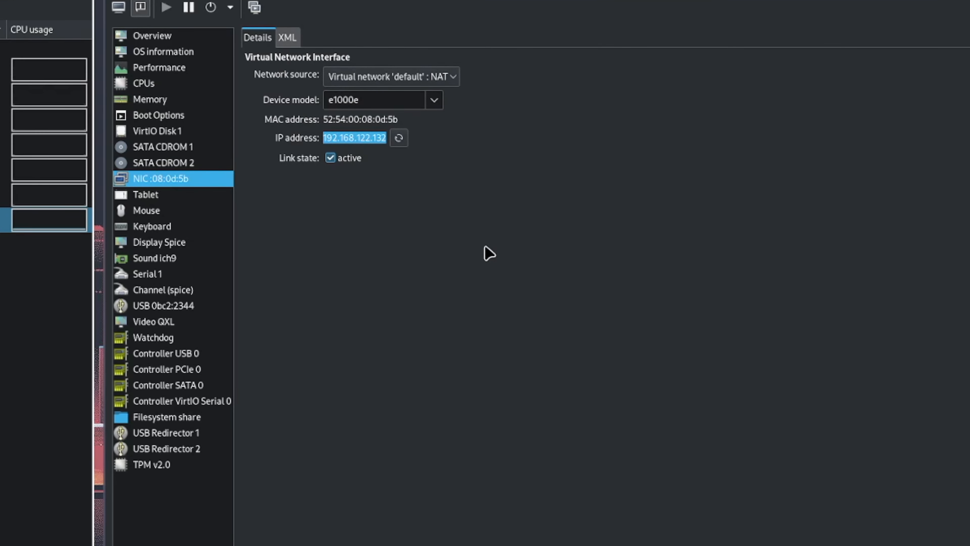
{"action": "left_click", "coordinate": [324, 138]}
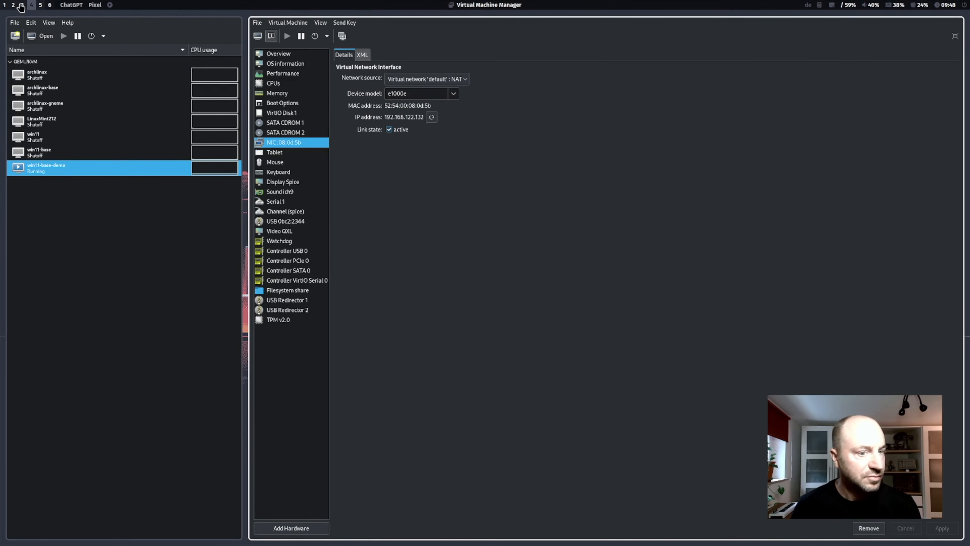
Step: Switch back to the terminal and replace the IP placeholder in the xfreerdp command with 192.168.122.132
{"action": "left_click", "coordinate": [22, 5]}
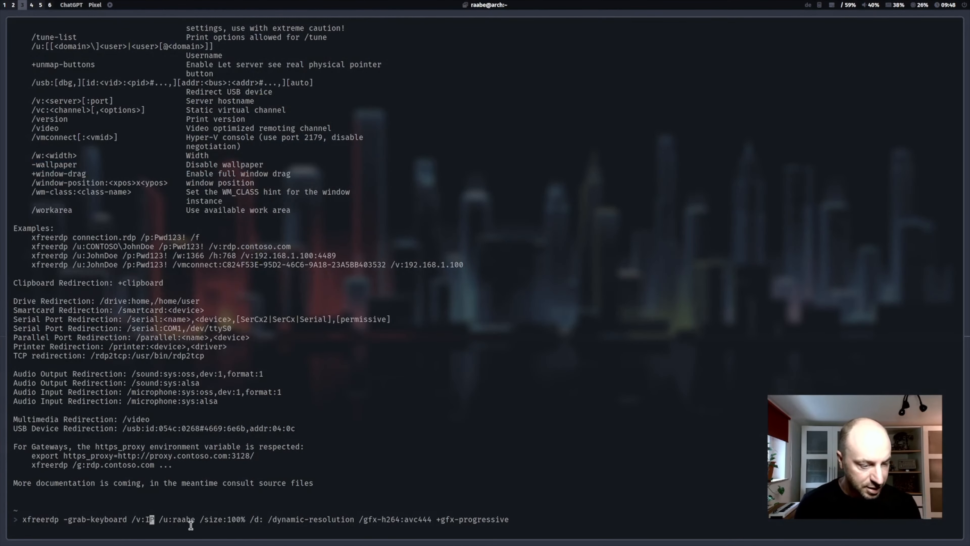
{"action": "key", "text": "Delete"}
{"action": "key", "text": "BackSpace"}
{"action": "key", "text": "ctrl+shift+v"}
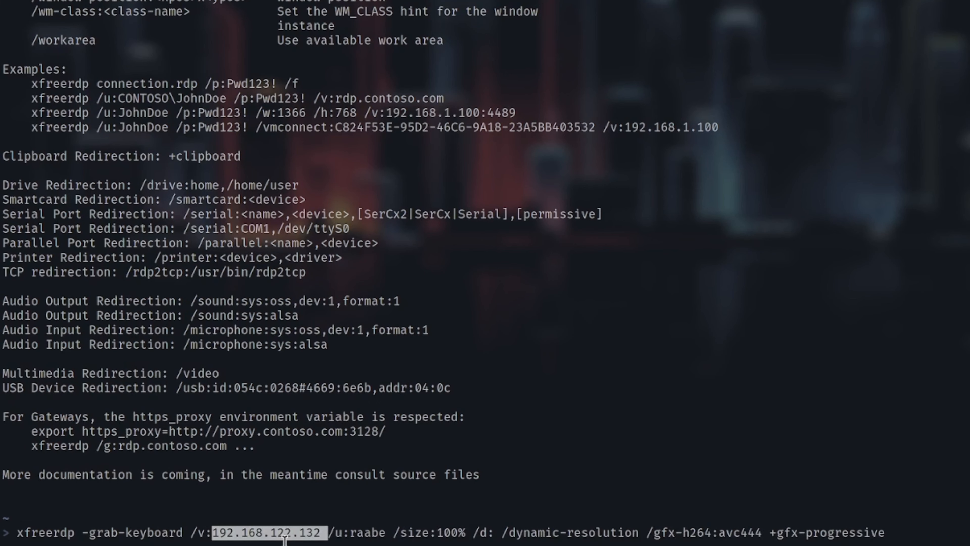
Step: Review the remaining xfreerdp options one by one: username, size, /d:, dynamic resolution, H.264 graphics and progressive graphics
{"action": "key", "text": "Right"}
{"action": "key", "text": "Right"}
{"action": "key", "text": "Right"}
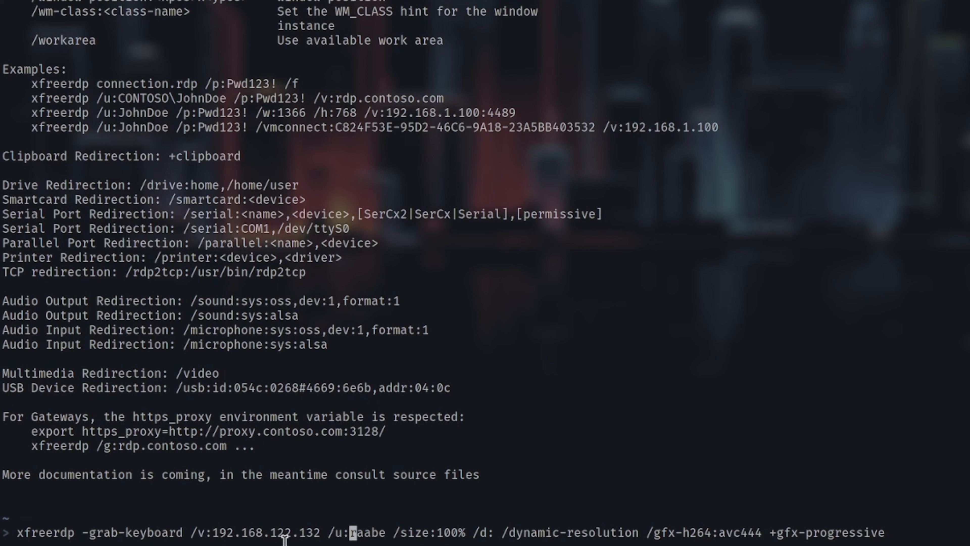
{"action": "key", "text": "Right"}
{"action": "key", "text": "Right"}
{"action": "key", "text": "Right"}
{"action": "key", "text": "Right"}
{"action": "key", "text": "Right"}
{"action": "key", "text": "Right"}
{"action": "key", "text": "Right"}
{"action": "key", "text": "Right"}
{"action": "key", "text": "Right"}
{"action": "key", "text": "Right"}
{"action": "key", "text": "Right"}
{"action": "key", "text": "Right"}
{"action": "key", "text": "Right"}
{"action": "key", "text": "Right"}
{"action": "key", "text": "Right"}
{"action": "key", "text": "Right"}
{"action": "key", "text": "Right"}
{"action": "key", "text": "Right"}
{"action": "key", "text": "Right"}
{"action": "key", "text": "Right"}
{"action": "key", "text": "Right"}
{"action": "key", "text": "Right"}
{"action": "key", "text": "Right"}
{"action": "key", "text": "Right"}
{"action": "key", "text": "Left"}
{"action": "key", "text": "Left"}
{"action": "key", "text": "Left"}
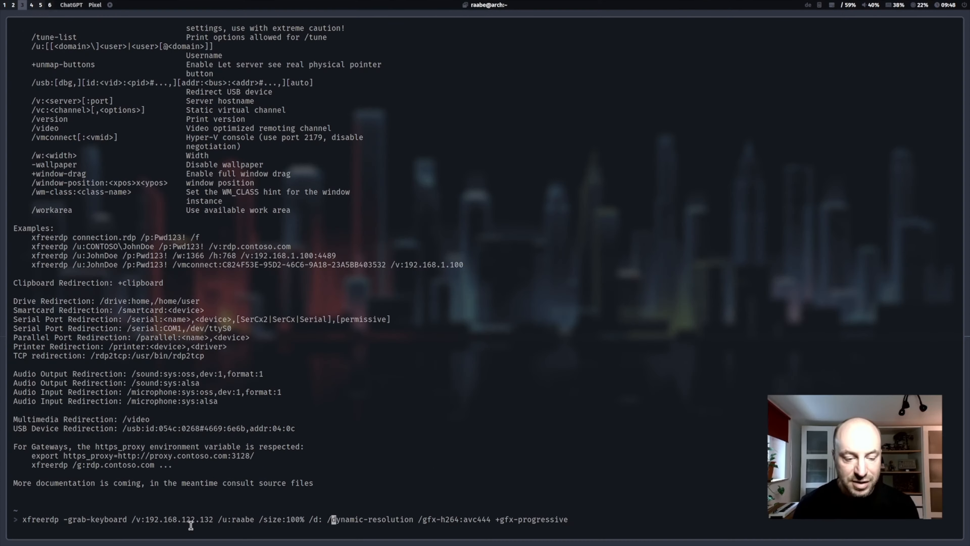
{"action": "key", "text": "Right"}
{"action": "key", "text": "Right"}
{"action": "key", "text": "Right"}
{"action": "key", "text": "Right"}
{"action": "key", "text": "Right"}
{"action": "key", "text": "Right"}
{"action": "key", "text": "Right"}
{"action": "key", "text": "Right"}
{"action": "key", "text": "Right"}
{"action": "key", "text": "Right"}
{"action": "key", "text": "Right"}
{"action": "key", "text": "Right"}
{"action": "key", "text": "Right"}
{"action": "key", "text": "Right"}
{"action": "key", "text": "Right"}
{"action": "key", "text": "Right"}
{"action": "key", "text": "Right"}
{"action": "key", "text": "Right"}
{"action": "key", "text": "Right"}
{"action": "key", "text": "Right"}
{"action": "key", "text": "Right"}
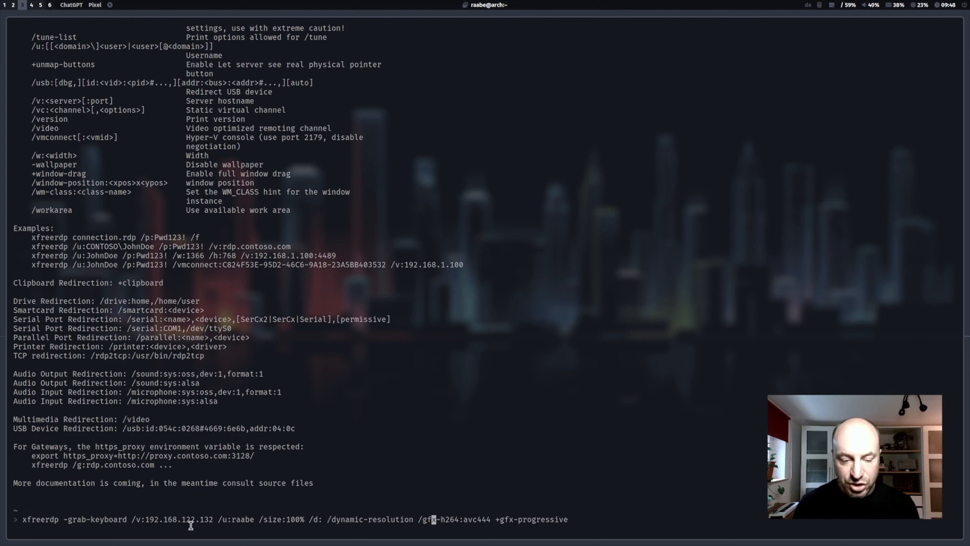
{"action": "key", "text": "Right"}
{"action": "key", "text": "Right"}
{"action": "key", "text": "Right"}
{"action": "key", "text": "Right"}
{"action": "key", "text": "Right"}
{"action": "key", "text": "Right"}
{"action": "key", "text": "Right"}
{"action": "key", "text": "Right"}
{"action": "key", "text": "Right"}
{"action": "key", "text": "Right"}
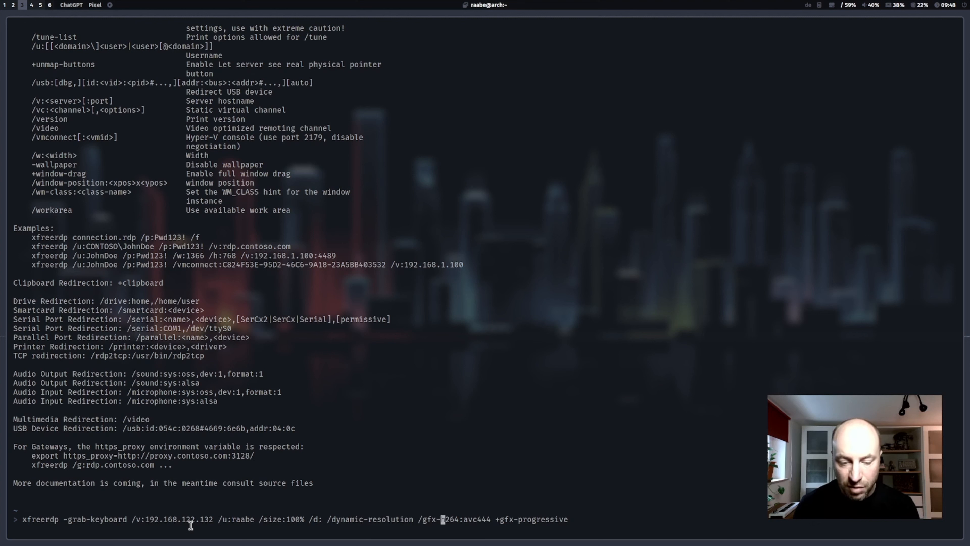
{"action": "key", "text": "Right"}
{"action": "key", "text": "Right"}
{"action": "key", "text": "Right"}
{"action": "key", "text": "Right"}
{"action": "key", "text": "Right"}
{"action": "key", "text": "Right"}
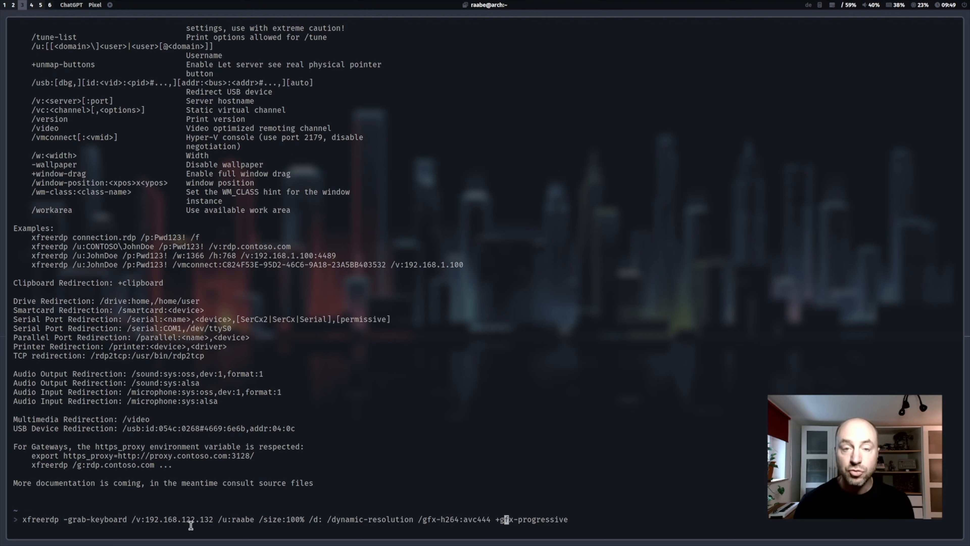
{"action": "key", "text": "Right"}
{"action": "key", "text": "Right"}
{"action": "key", "text": "Right"}
{"action": "key", "text": "Right"}
{"action": "key", "text": "Right"}
{"action": "key", "text": "Right"}
{"action": "key", "text": "Right"}
{"action": "key", "text": "Right"}
{"action": "key", "text": "Right"}
{"action": "key", "text": "Right"}
{"action": "key", "text": "Right"}
{"action": "key", "text": "Right"}
{"action": "key", "text": "Right"}
{"action": "key", "text": "Right"}
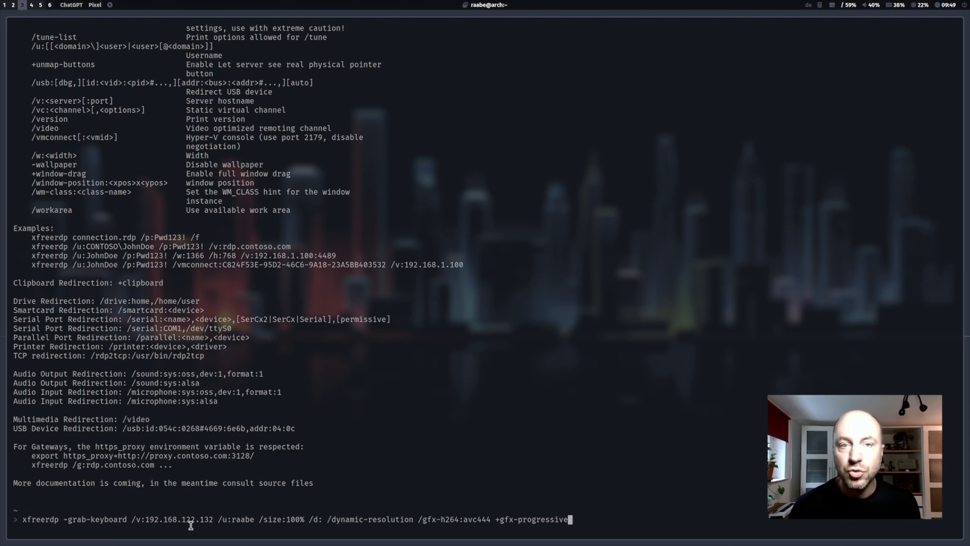
Step: Run the xfreerdp command, trust the server certificate with Y, and enter the Windows account password to connect
{"action": "key", "text": "Return"}
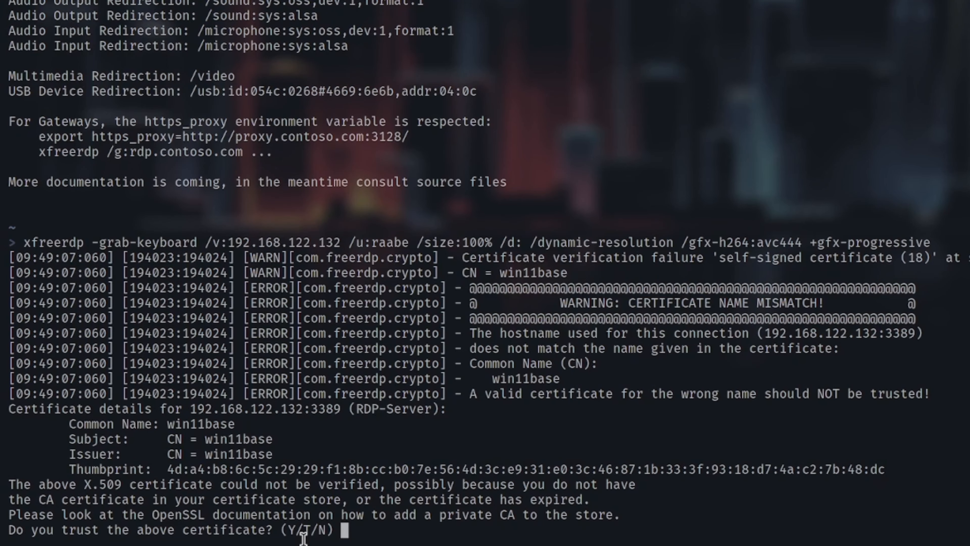
{"action": "key", "text": "Return"}
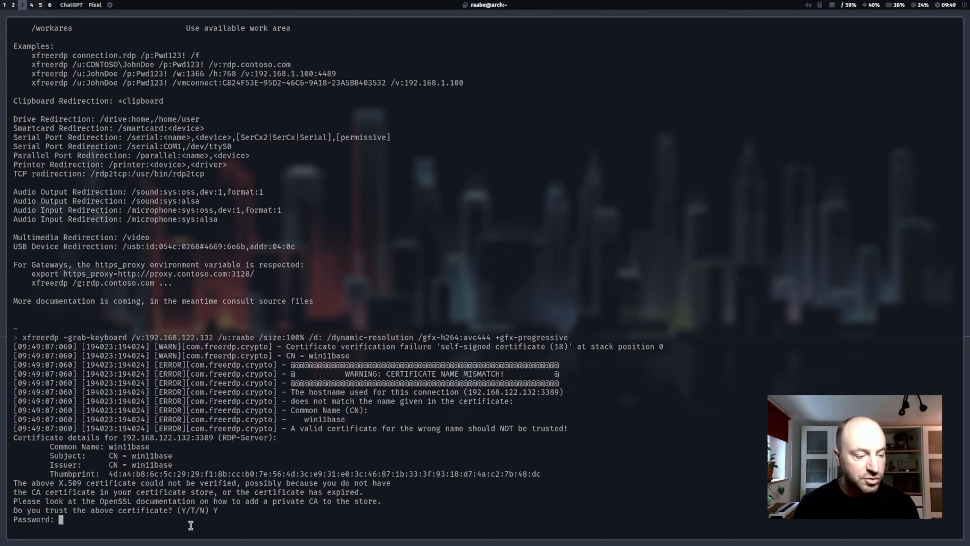
{"action": "key", "text": "Return"}
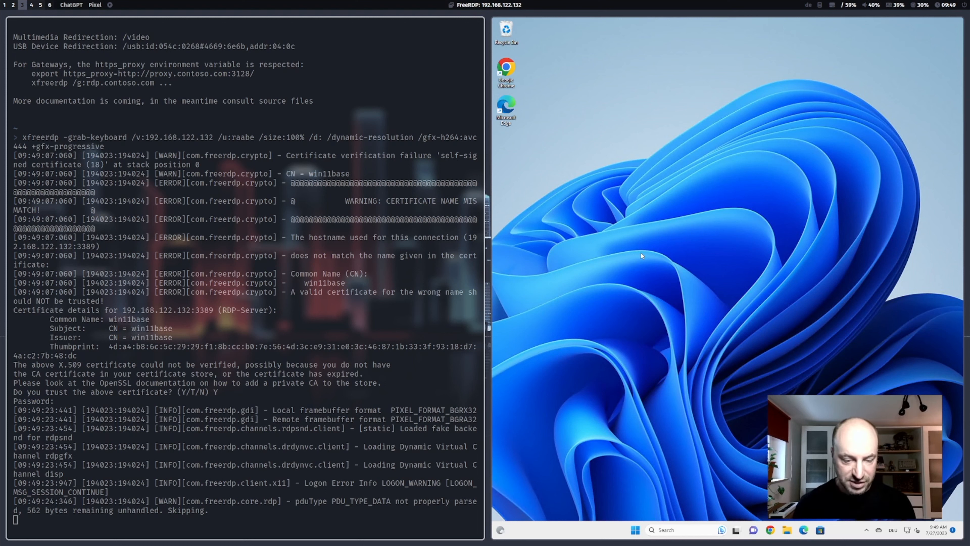
Step: Widen the FreeRDP window beside the terminal so the Windows desktop takes up about two thirds of the screen
{"action": "key", "text": "super+ctrl+Up"}
{"action": "key", "text": "super+ctrl+Up"}
{"action": "key", "text": "super+ctrl+Up"}
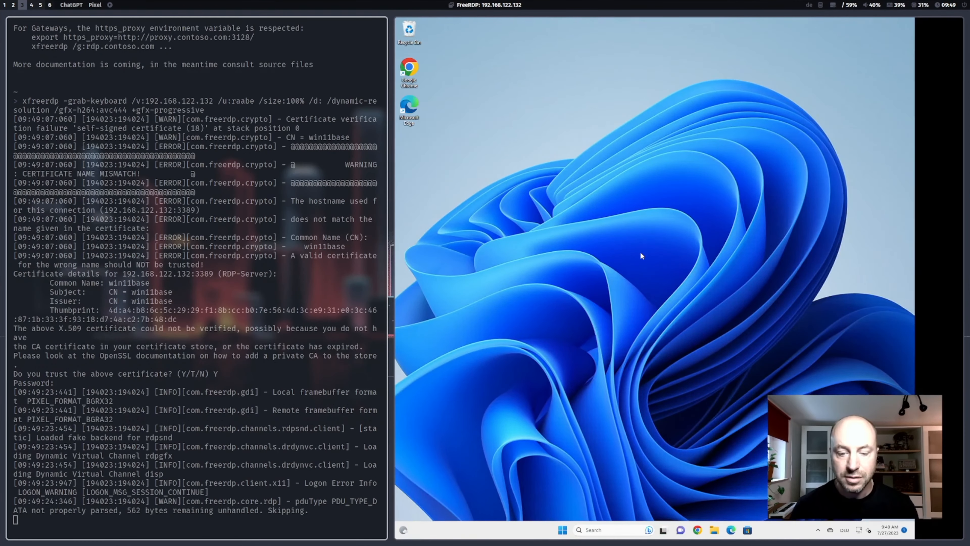
{"action": "key", "text": "super+ctrl+Up"}
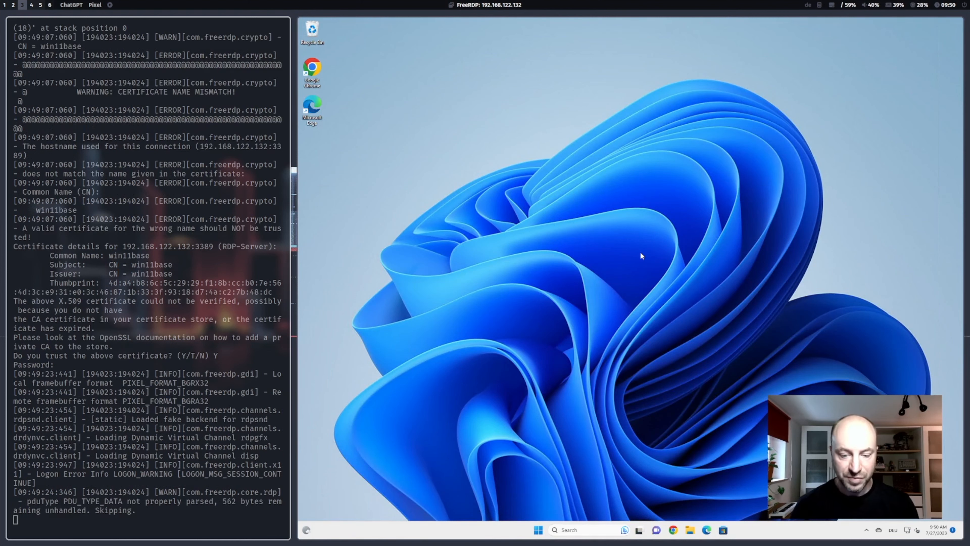
{"action": "key", "text": "super+4"}
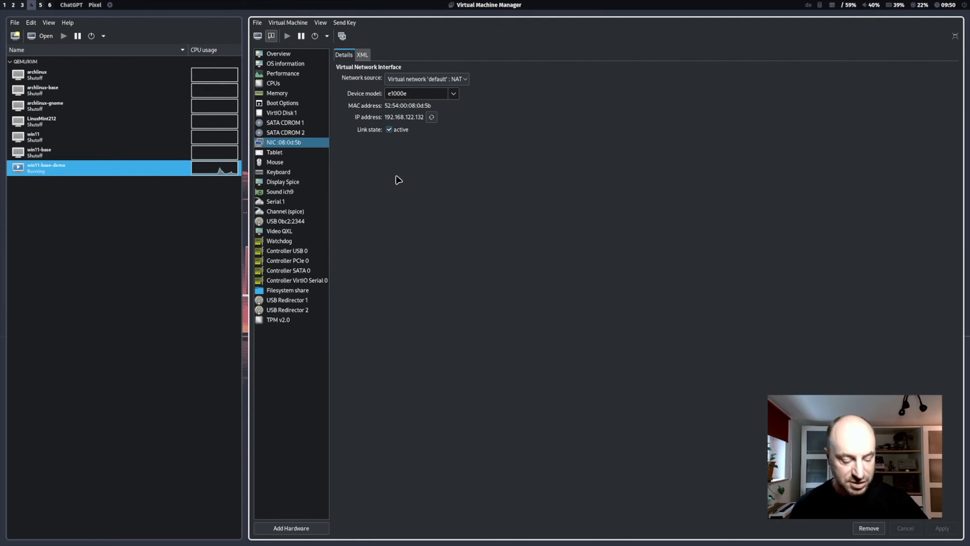
{"action": "key", "text": "super+3"}
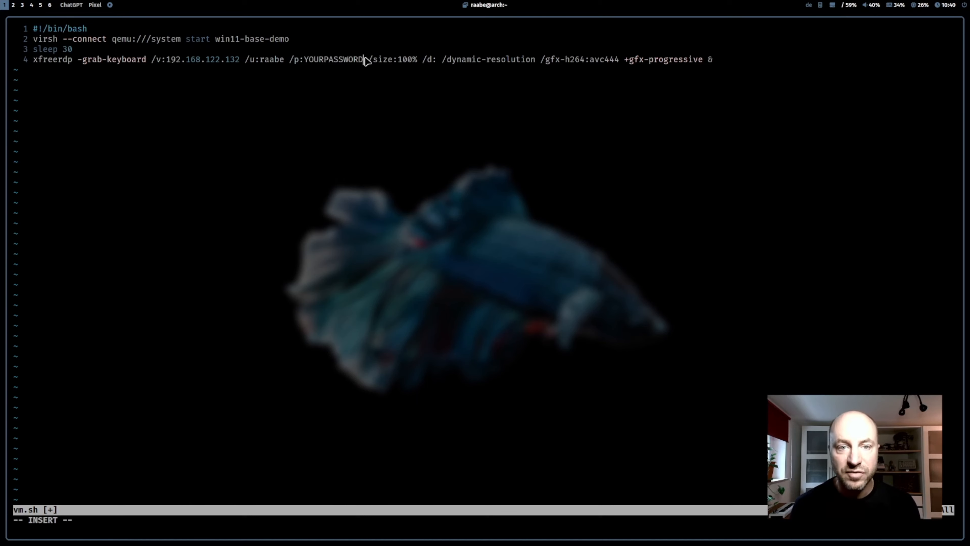
Step: Save the vm.sh startup script and quit the editor
{"action": "key", "text": "Escape"}
{"action": "type", "text": ":wq"}
{"action": "key", "text": "Return"}
Step: Make the vm.sh script executable with chmod +x
{"action": "type", "text": "chmod "}
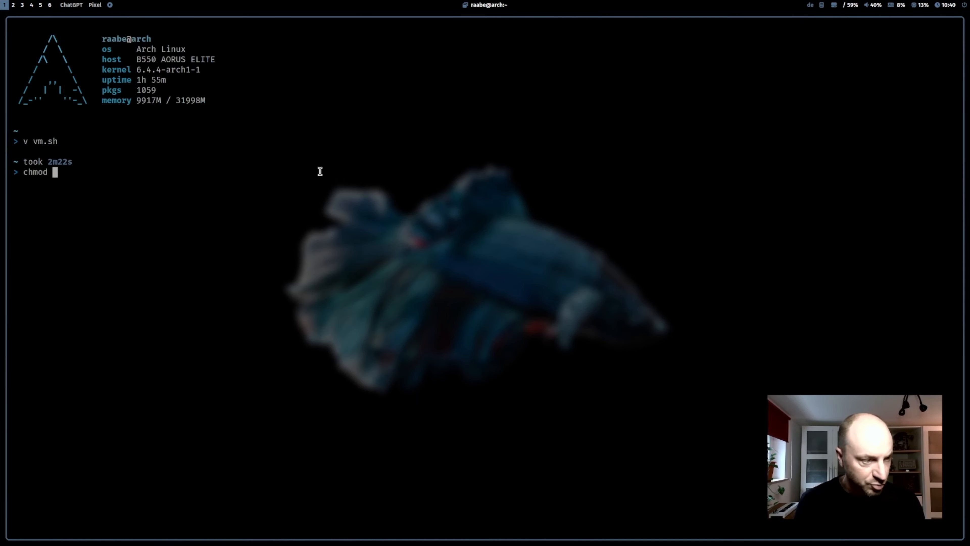
{"action": "type", "text": "+x "}
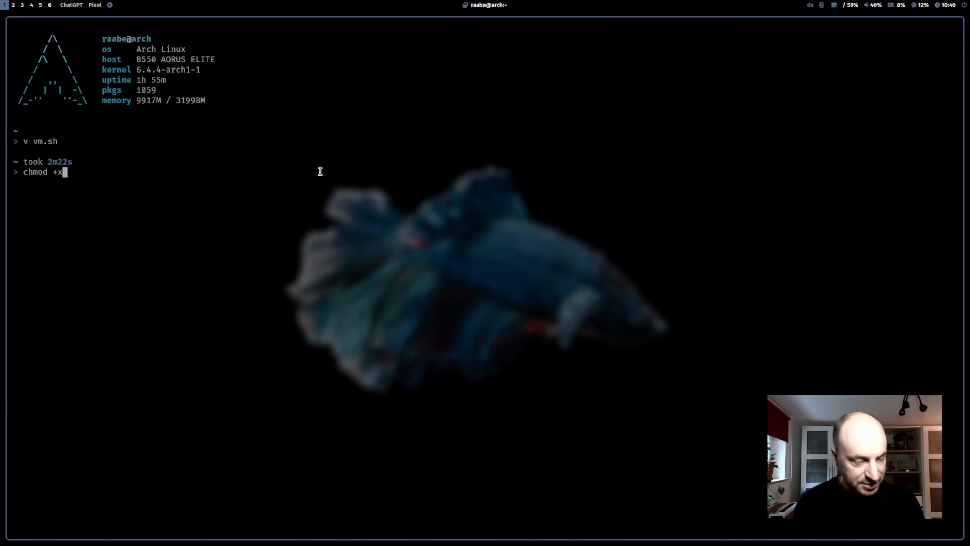
{"action": "type", "text": "vm.sh"}
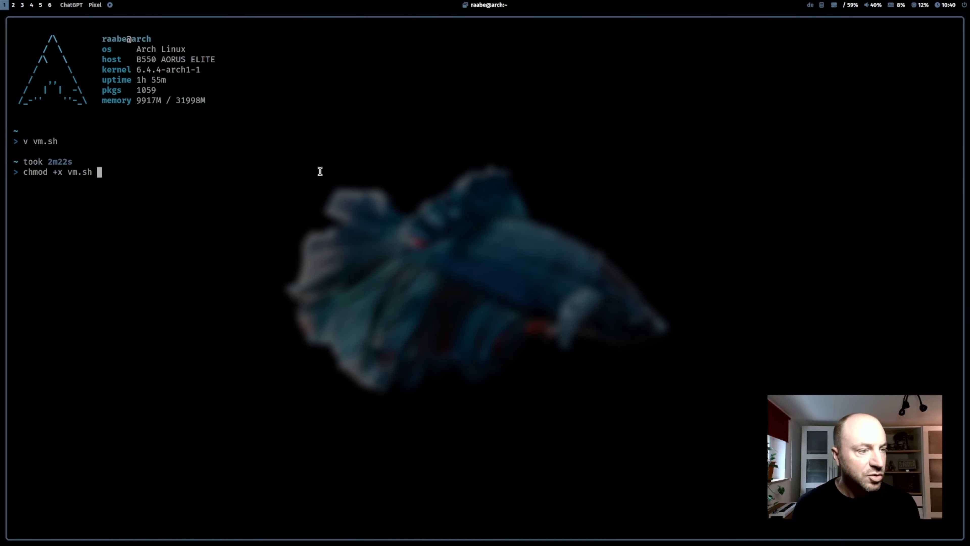
{"action": "key", "text": "Return"}
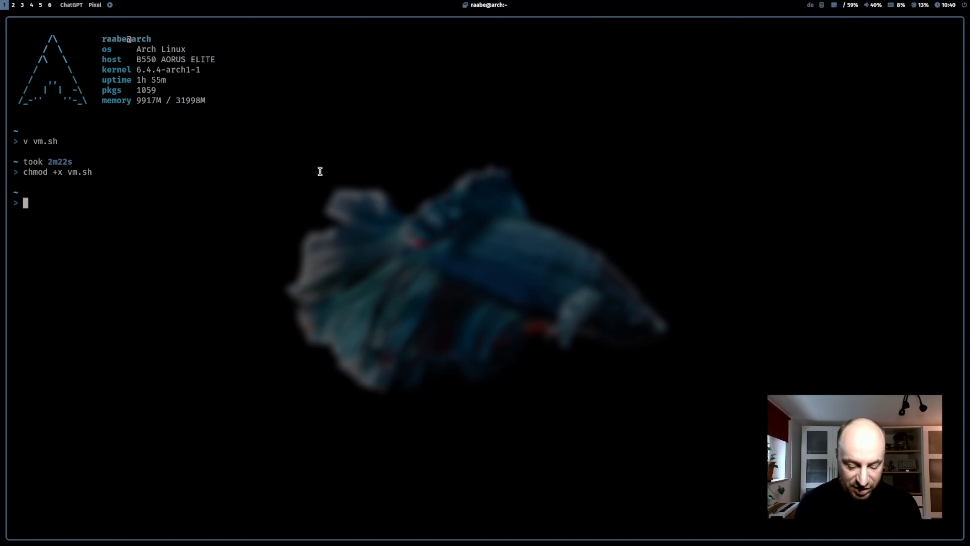
Step: Run the startup script ./vm.sh to start the win11-base-demo machine and open its remote desktop session
{"action": "type", "text": "."}
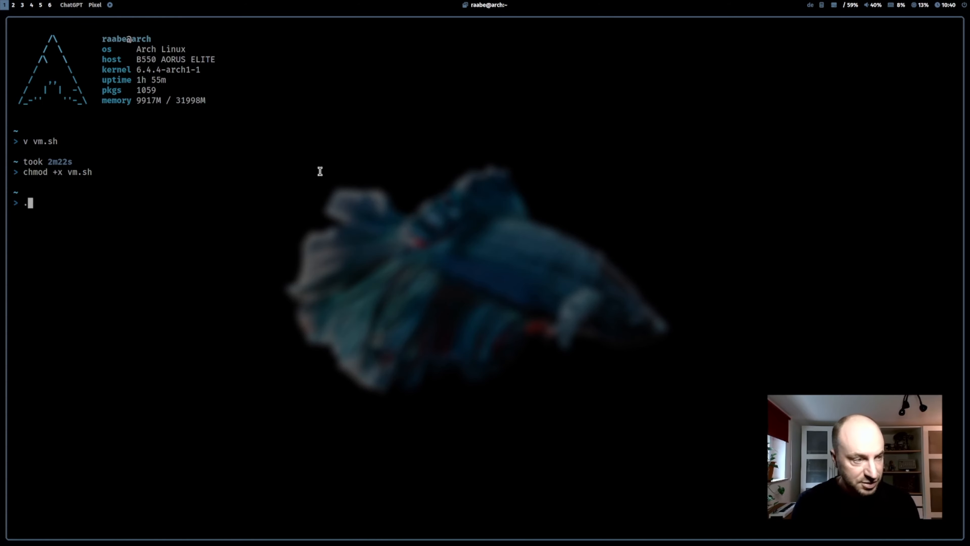
{"action": "type", "text": "/vm.sh"}
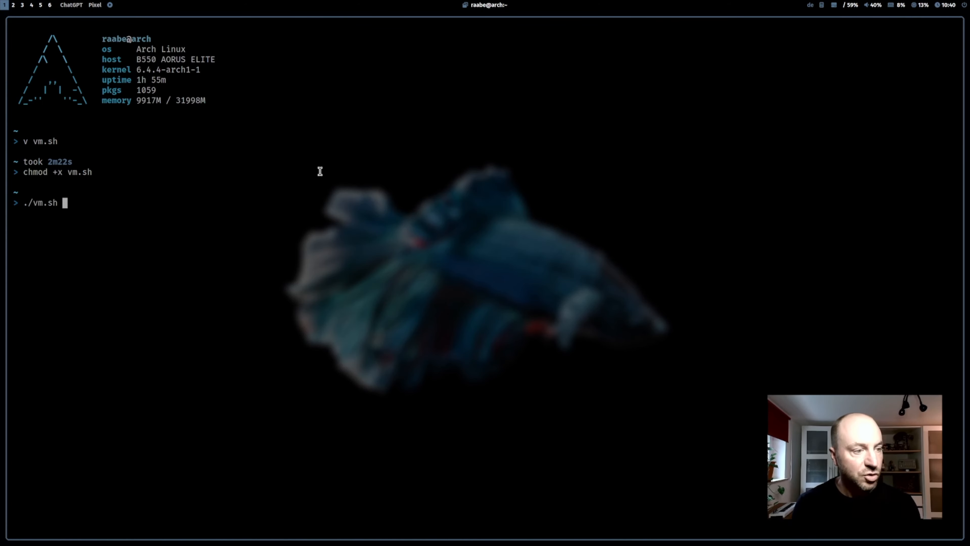
{"action": "key", "text": "Return"}
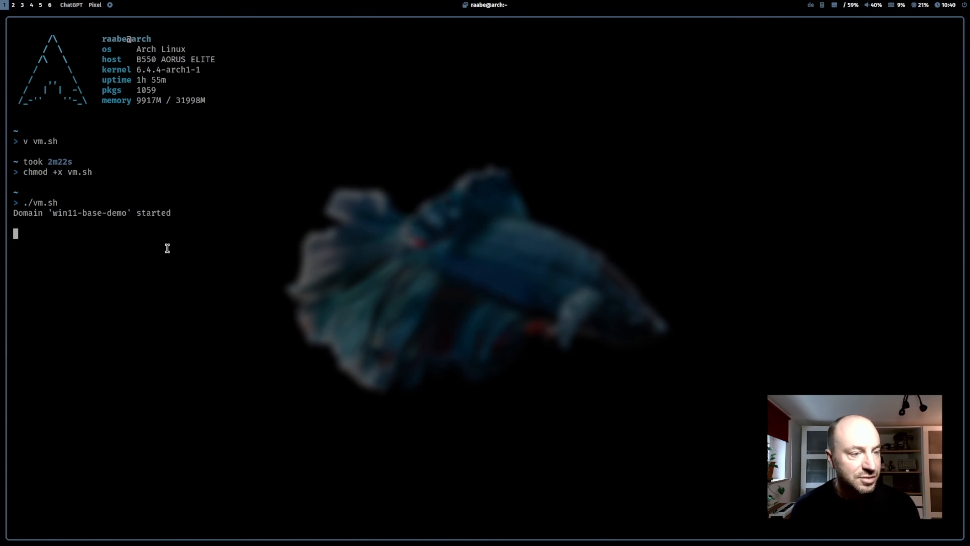
Step: Check the state of win11-base-demo in Virtual Machine Manager, and close the terminal on workspace 1 so the FreeRDP window fills it
{"action": "left_click", "coordinate": [31, 5]}
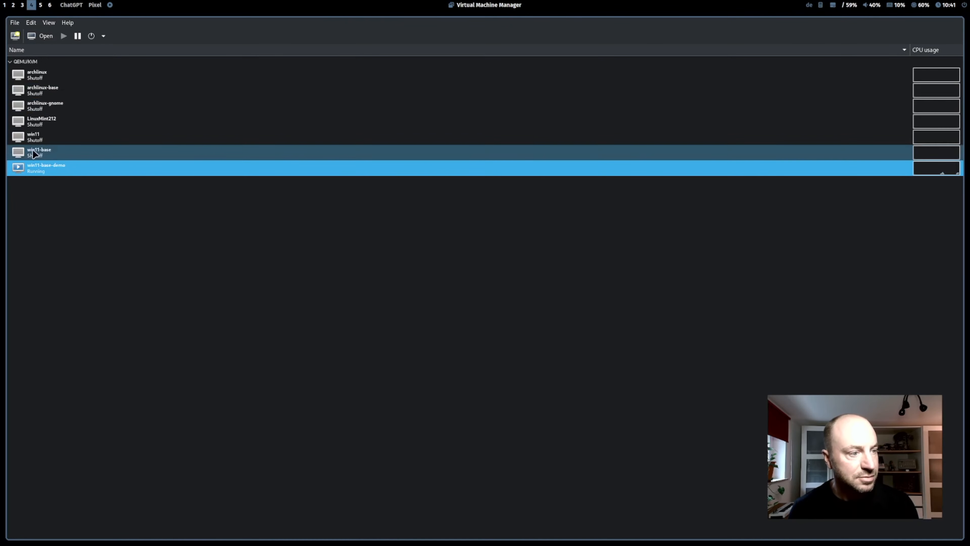
{"action": "key", "text": "super+1"}
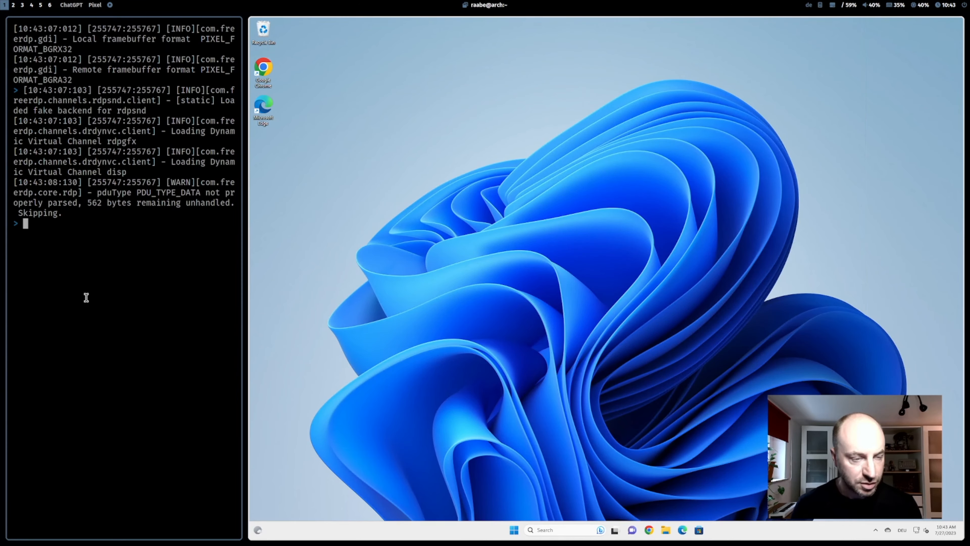
{"action": "key", "text": "super+q"}
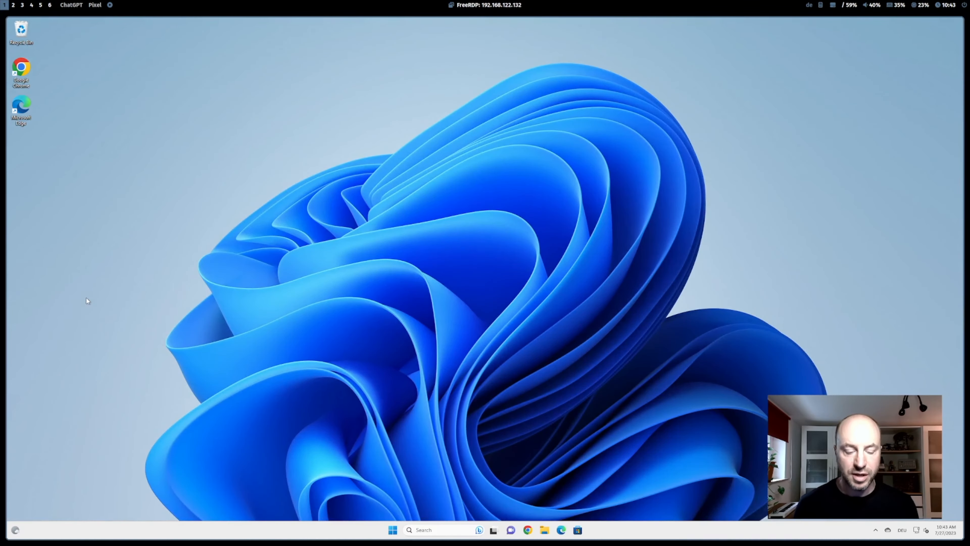